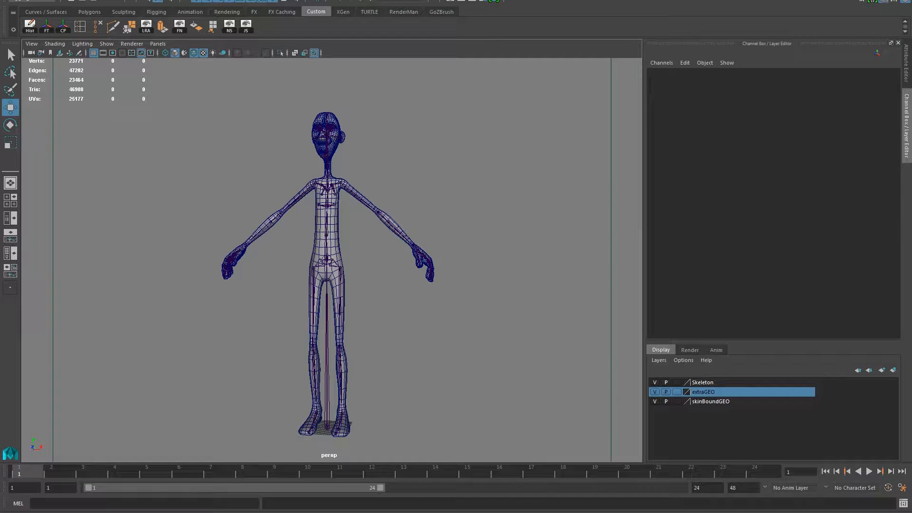
left_click(43, 1)
mouse_move(97, 180)
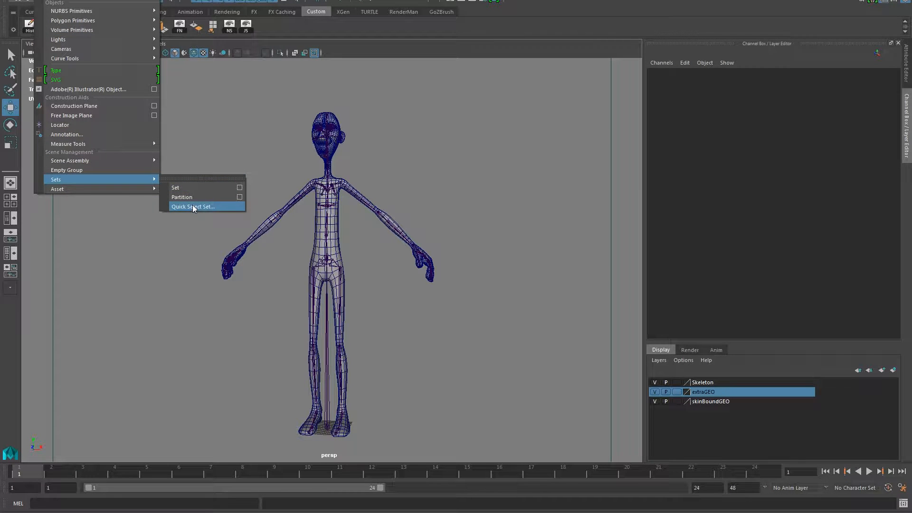
left_click(295, 132)
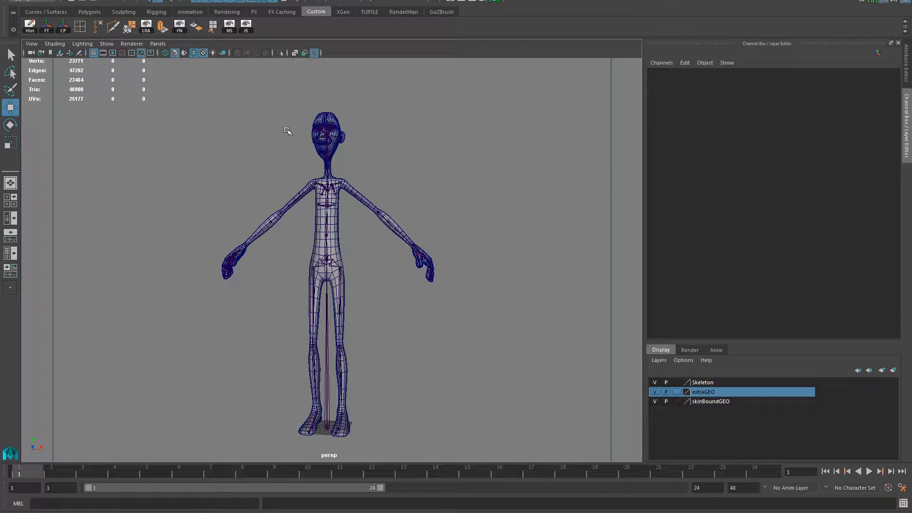
Step: Open the Hypergraph Hierarchy window, then place and enlarge it beside the character
mouse_move(277, 297)
left_mouse_down("alt")
mouse_move(218, 301)
mouse_move(289, 285)
left_mouse_up("alt")
right_click_drag(290, 285, 264, 265, "alt")
left_click_drag(264, 265, 76, 254, "alt")
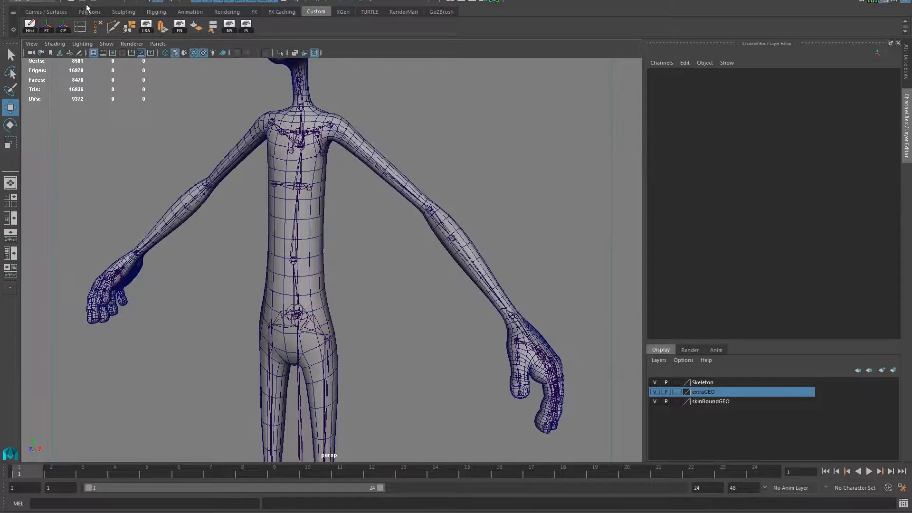
left_click(140, 1)
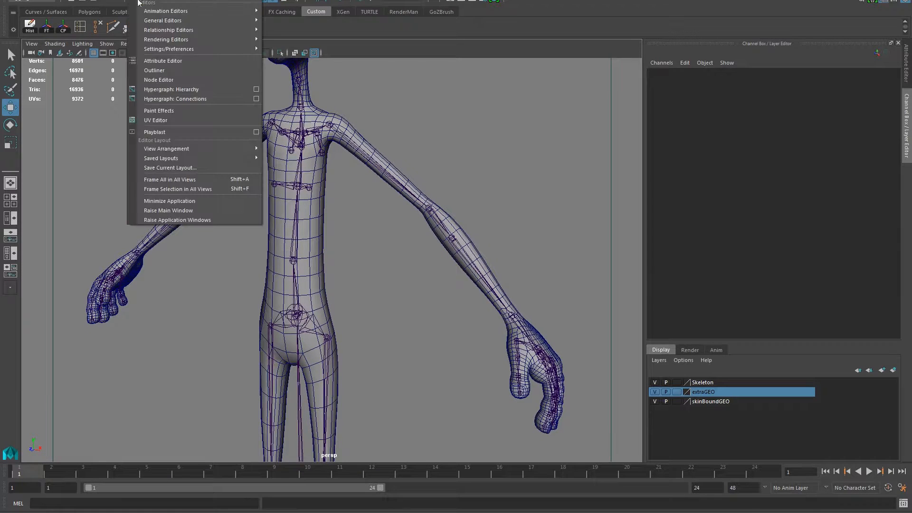
left_click(196, 89)
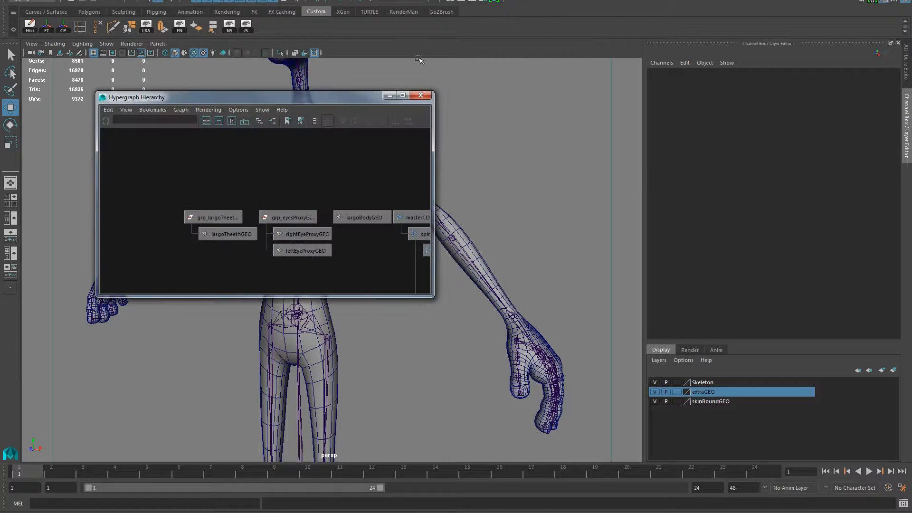
left_click_drag(342, 103, 683, 13)
left_click_drag(774, 207, 843, 358)
scroll(403, 354, "down", 3)
scroll(402, 354, "down", 2)
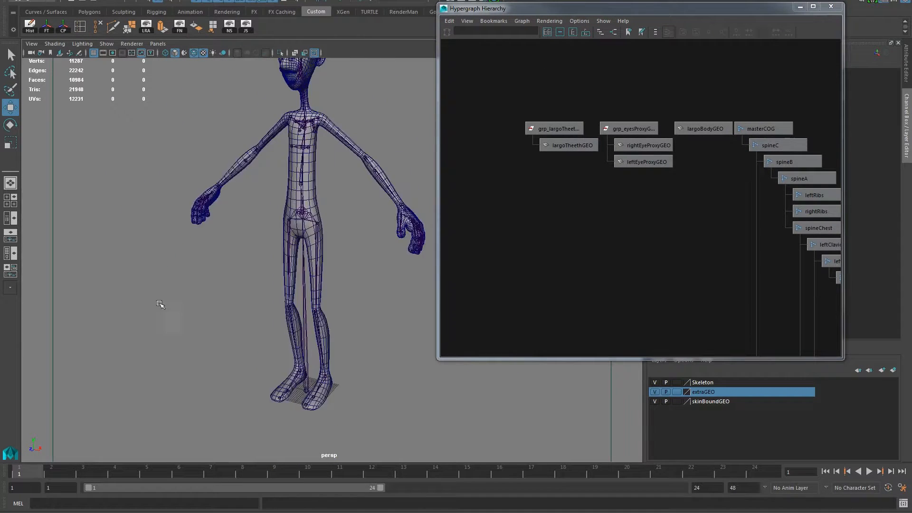
Step: Select the masterCOG root joint in the hierarchy and bring its spine child joints into view
left_click(760, 128)
right_click_drag(718, 219, 640, 230, "alt")
middle_click_drag(640, 229, 564, 249, "alt")
right_click_drag(563, 250, 684, 235, "alt")
middle_click_drag(629, 234, 608, 261, "alt")
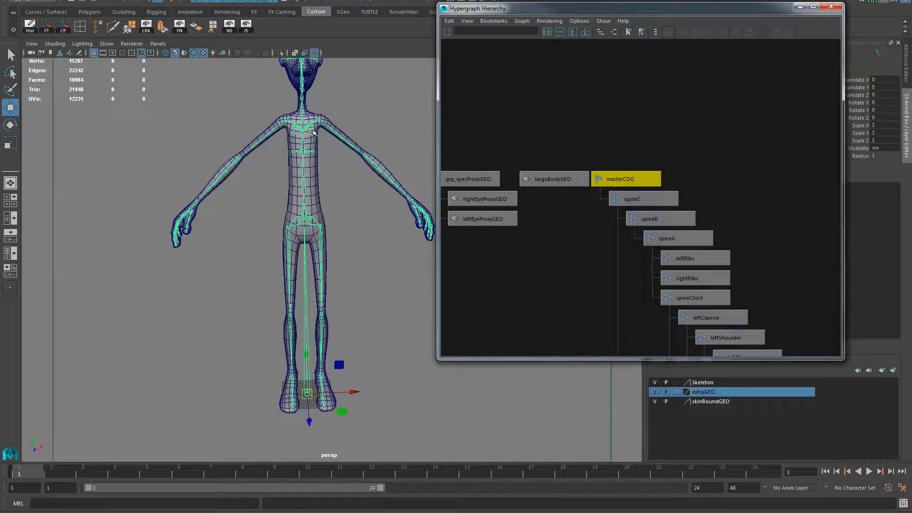
Step: Examine the joints highlighted under masterCOG in the character's torso, arms and neck, and its place in the hierarchy
middle_click_drag(262, 167, 265, 305, "alt")
right_click_drag(265, 304, 428, 305, "alt")
left_click_drag(428, 305, 264, 284, "alt")
middle_click_drag(264, 284, 302, 252, "alt")
right_click_drag(302, 252, 336, 278, "alt")
left_click_drag(336, 279, 356, 284, "alt")
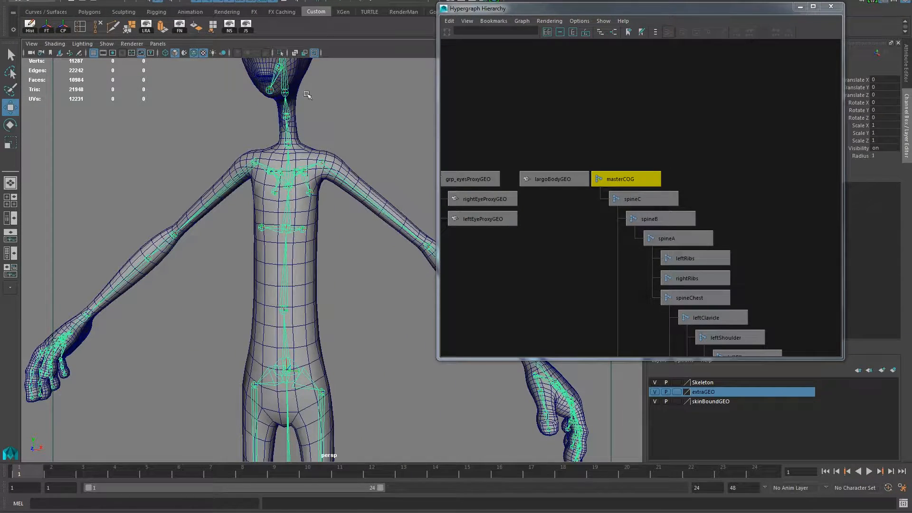
left_click_drag(347, 246, 341, 309, "alt")
right_click_drag(342, 309, 315, 307, "alt")
middle_click_drag(314, 307, 284, 273, "alt")
left_click_drag(284, 273, 285, 268, "alt")
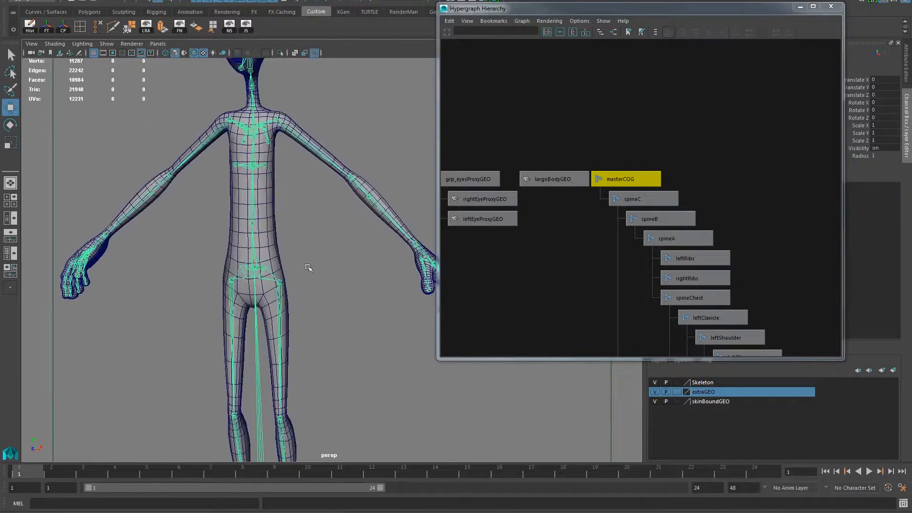
left_click(609, 159)
left_click(627, 180)
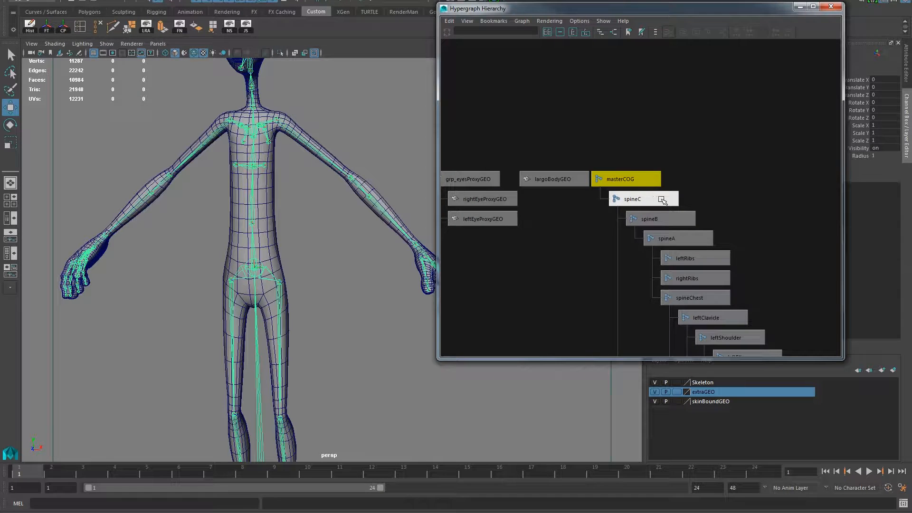
Step: Examine the masterCOG joint between the feet and its connection up to the hips from several angles
middle_click_drag(331, 344, 315, 206, "alt")
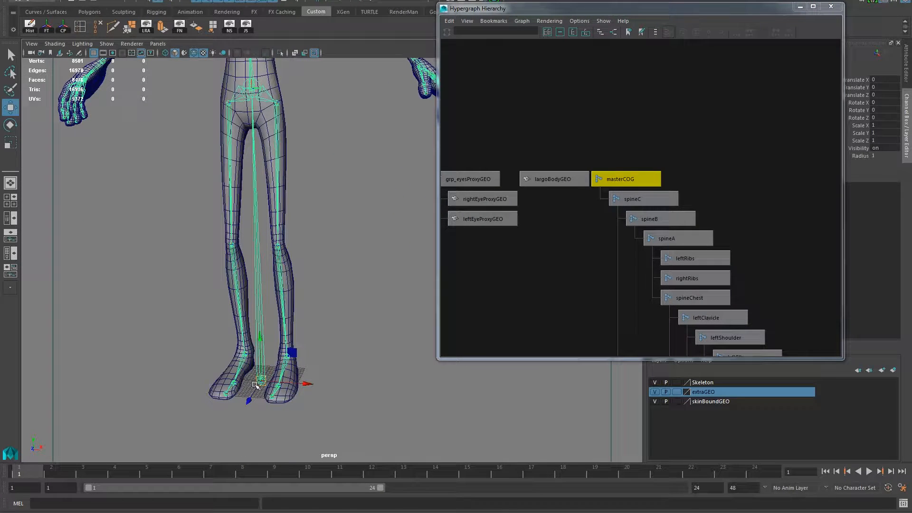
middle_click_drag(349, 224, 346, 281, "alt")
right_click_drag(347, 281, 269, 288, "alt")
left_click_drag(324, 267, 277, 265, "alt")
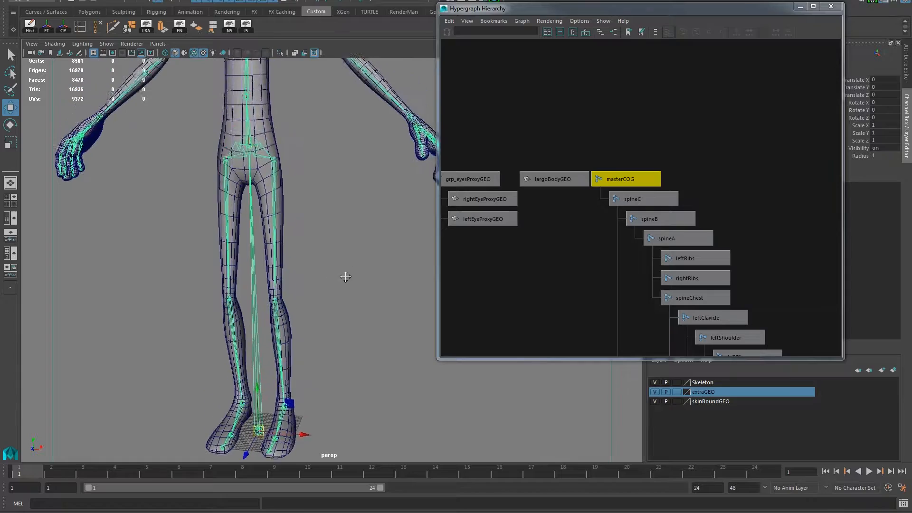
left_click_drag(309, 334, 237, 331, "alt")
right_click_drag(237, 331, 294, 349, "alt")
middle_click_drag(295, 349, 237, 374, "alt")
right_click_drag(237, 374, 318, 378, "alt")
left_click_drag(266, 376, 316, 375, "alt")
middle_click_drag(315, 374, 326, 256, "alt")
left_click_drag(249, 295, 306, 313, "alt")
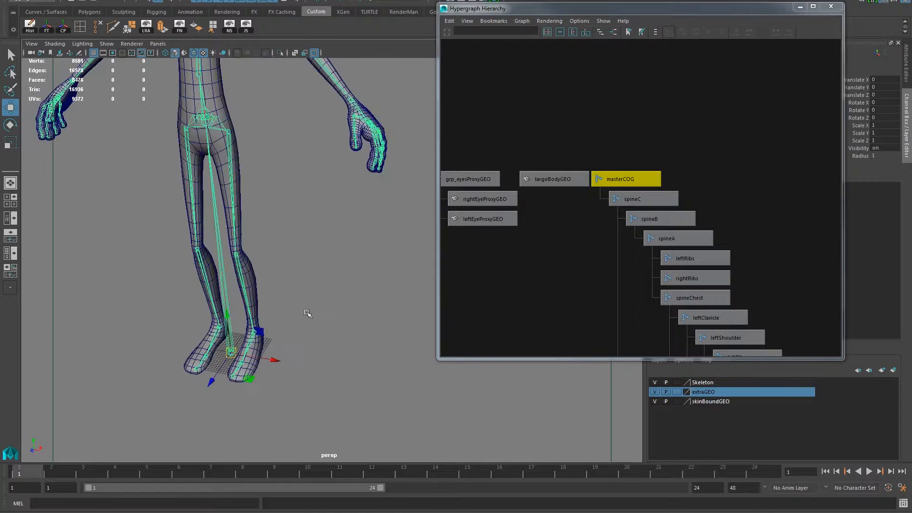
Step: Select the torso joints spineC, spineB, spineA, leftRibs, rightRibs and spineChest together, leaving out masterCOG
left_click(621, 199)
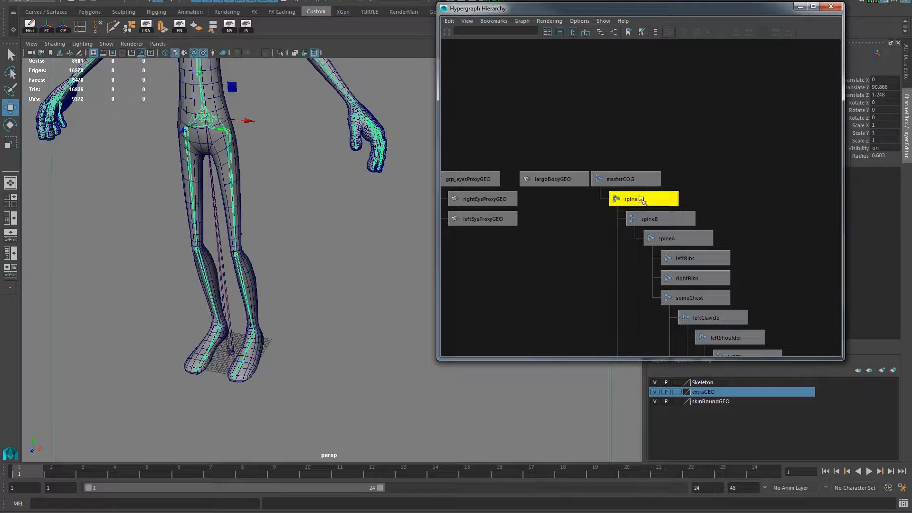
left_click(651, 220, "shift")
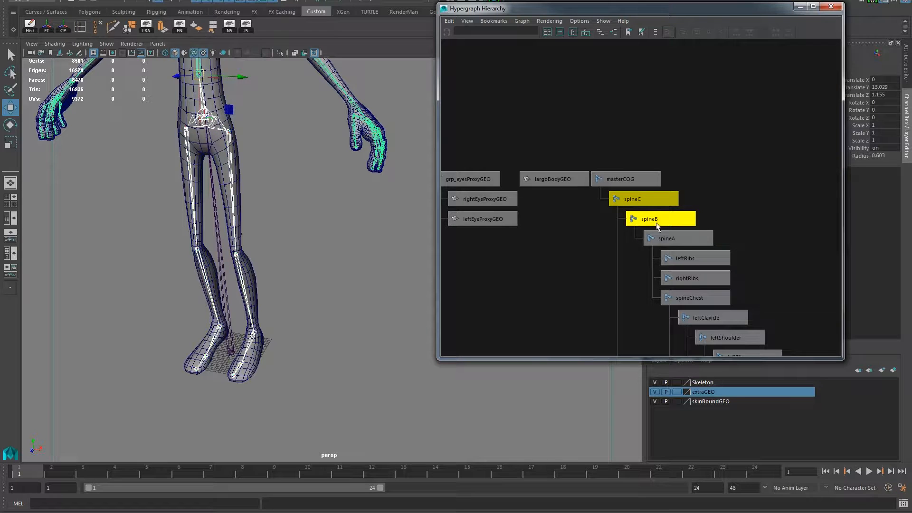
left_click(681, 240, "shift")
left_click(688, 259, "shift")
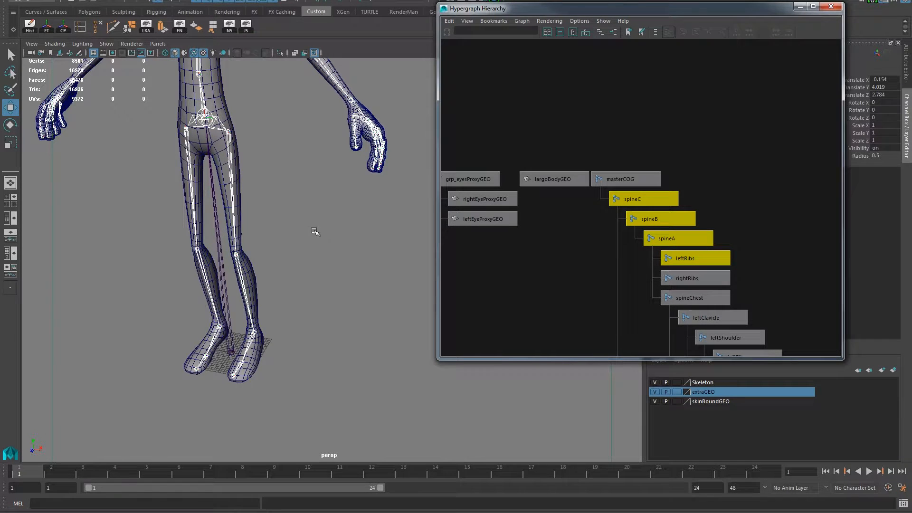
middle_click_drag(296, 206, 341, 320, "alt")
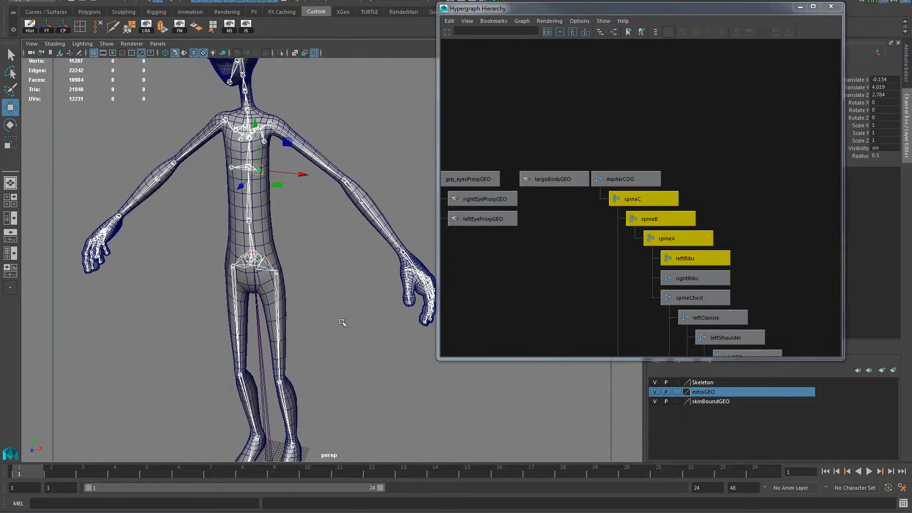
left_click(686, 280, "shift")
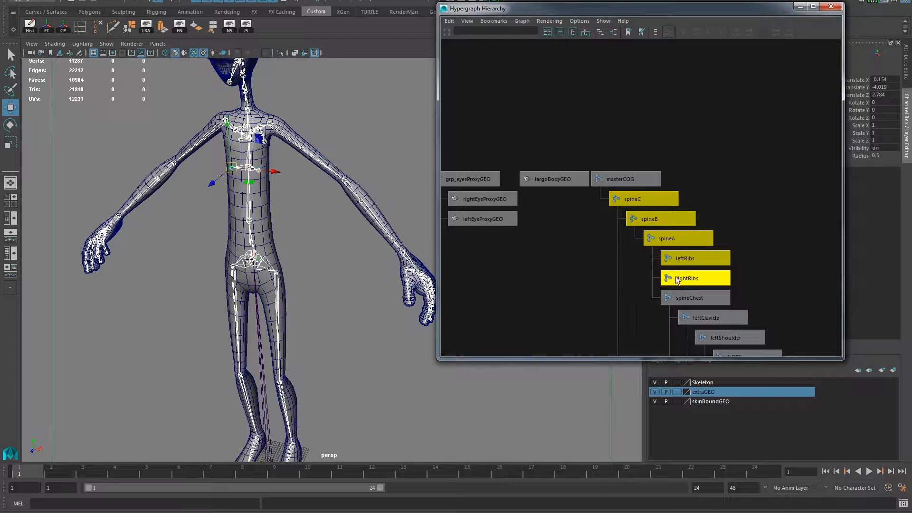
left_click(680, 301, "shift")
Step: Add the left arm joints leftClavicle, leftShoulder, leftElbow, leftForeArm, leftWrist and leftPalm to the selection
middle_click_drag(747, 276, 680, 154, "alt")
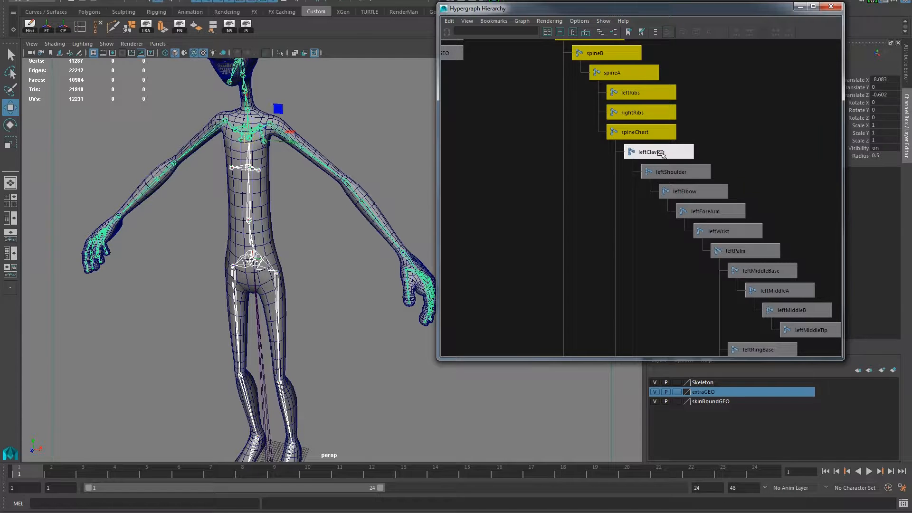
left_click(661, 154, "shift")
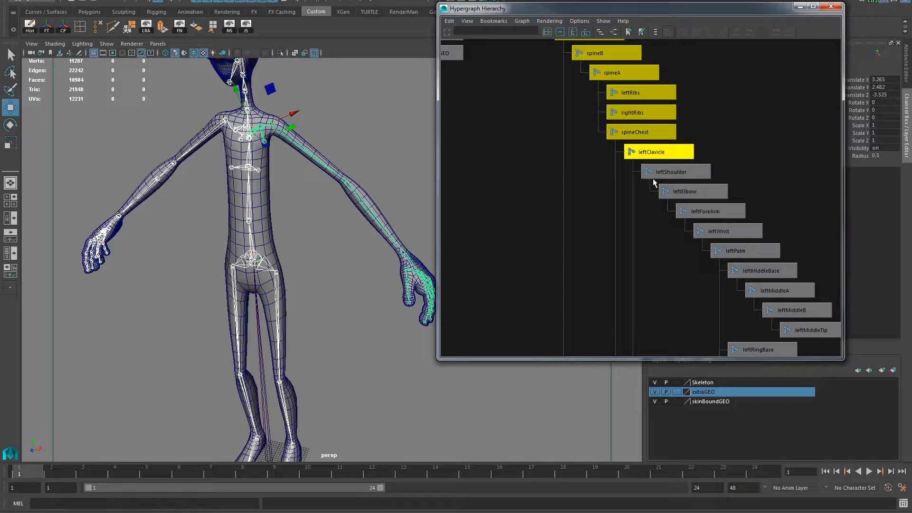
left_click(668, 173, "shift")
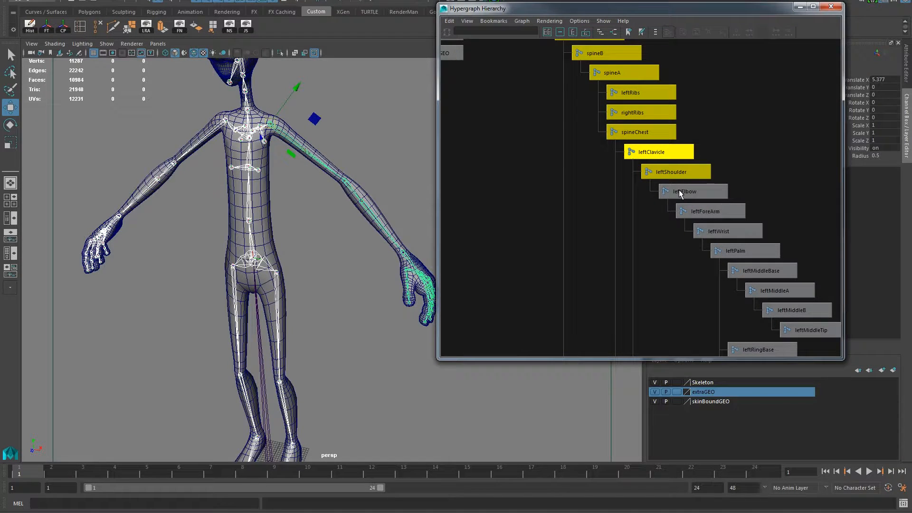
left_click(680, 192, "shift")
left_click(698, 210, "shift")
left_click(711, 231, "shift")
left_click(724, 250, "shift")
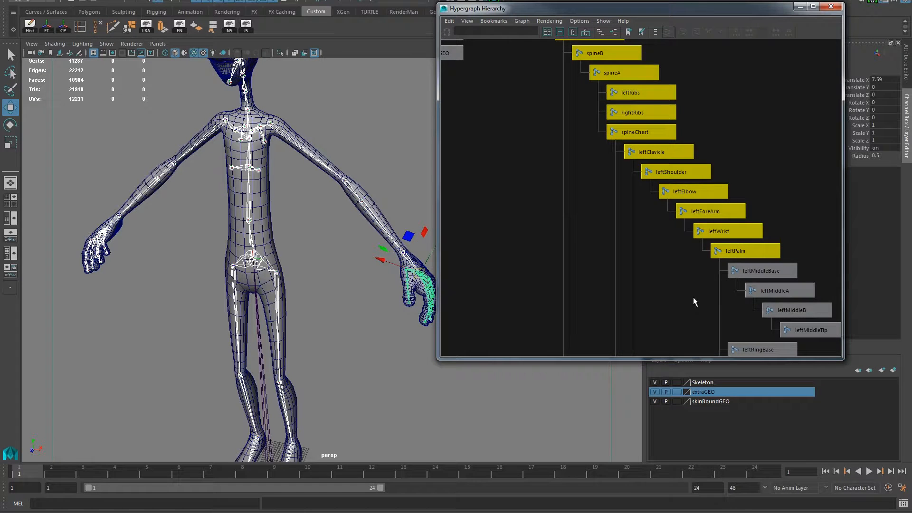
Step: Add the Base, A and B joints of the left middle and ring fingers to the selection, skipping the tip joints
middle_click_drag(694, 302, 647, 220, "alt")
left_click(681, 195, "shift")
left_click(698, 214, "shift")
left_click(717, 234, "shift")
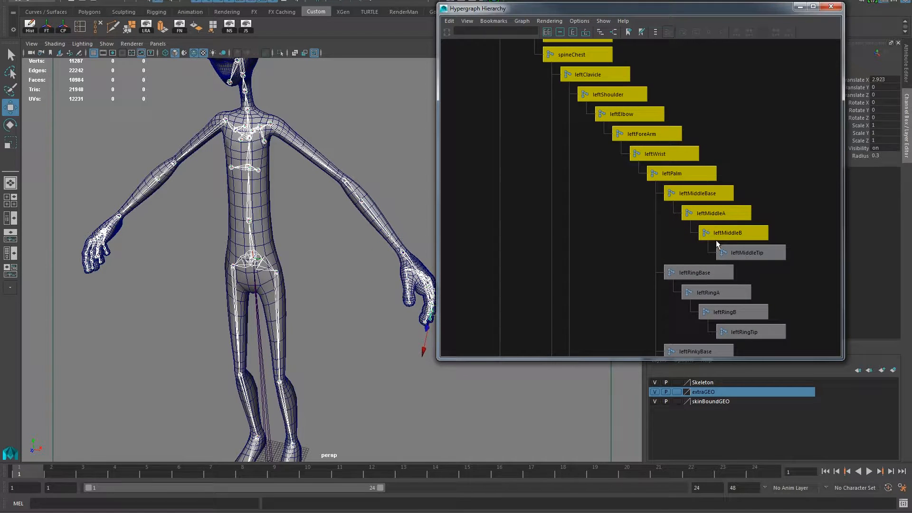
middle_click_drag(608, 272, 584, 177, "alt")
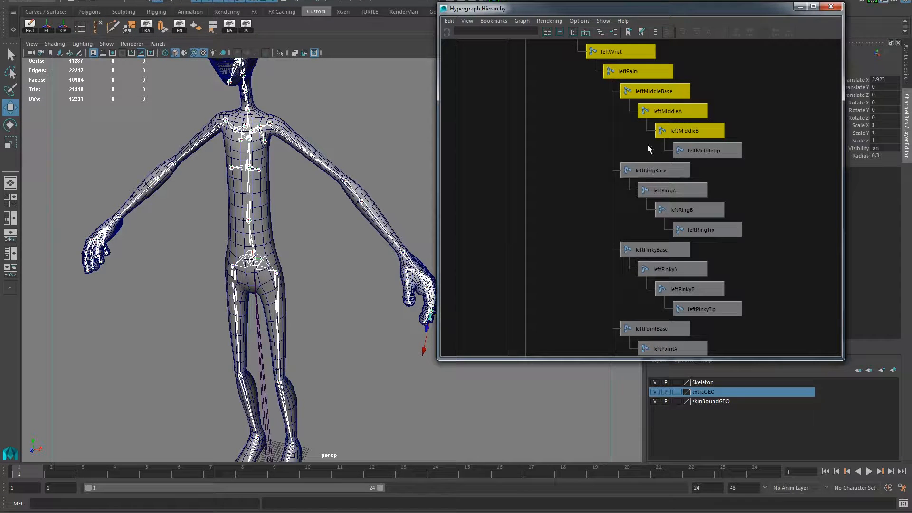
left_click(650, 169, "shift")
left_click(665, 191, "shift")
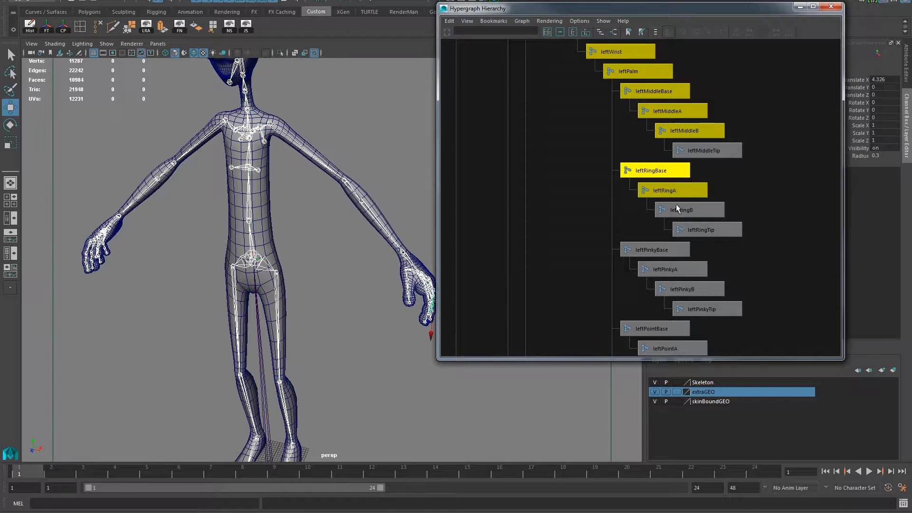
left_click(678, 207, "shift")
Step: Add the Base, A and B joints of the left pinky and point fingers to the selection, without their tips
left_click(649, 252, "shift")
left_click(665, 270, "shift")
left_click(682, 289, "shift")
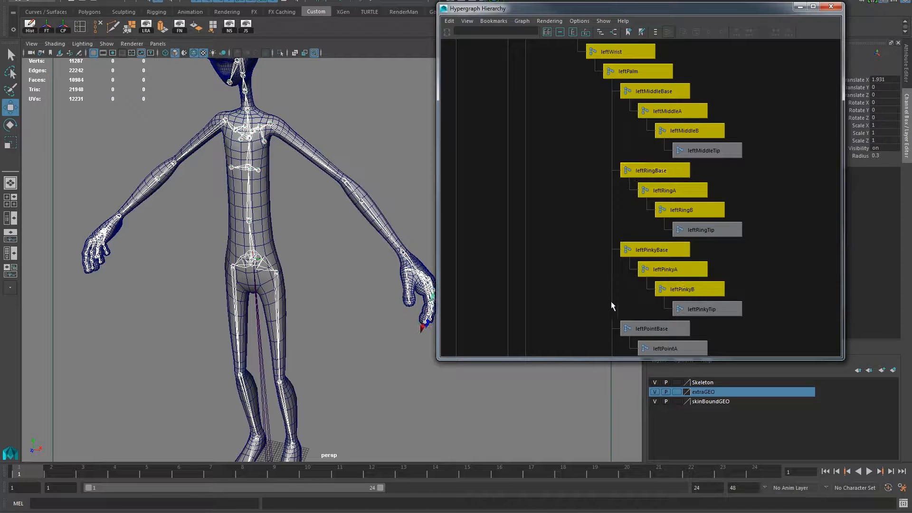
middle_click_drag(612, 306, 595, 151, "alt")
left_click(644, 184, "shift")
left_click(661, 201, "shift")
left_click(679, 221, "shift")
Step: Add leftThumpBase, leftThumpA, leftThumpB and leftScapula to the selection, skipping the thumb tip
middle_click_drag(617, 260, 565, 164, "alt")
left_click(622, 162, "shift")
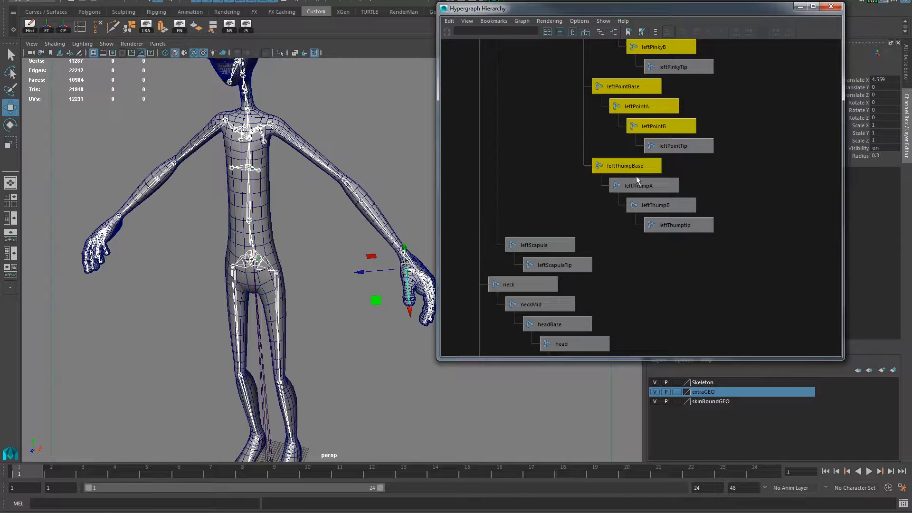
left_click(639, 185, "shift")
left_click(655, 205, "shift")
left_click(539, 240, "shift")
Step: Add the neck, neckMid, headBase and head joints to the selection, leaving out leftScapulaTip
left_click_drag(354, 174, 313, 185, "alt")
middle_click_drag(600, 278, 630, 249, "alt")
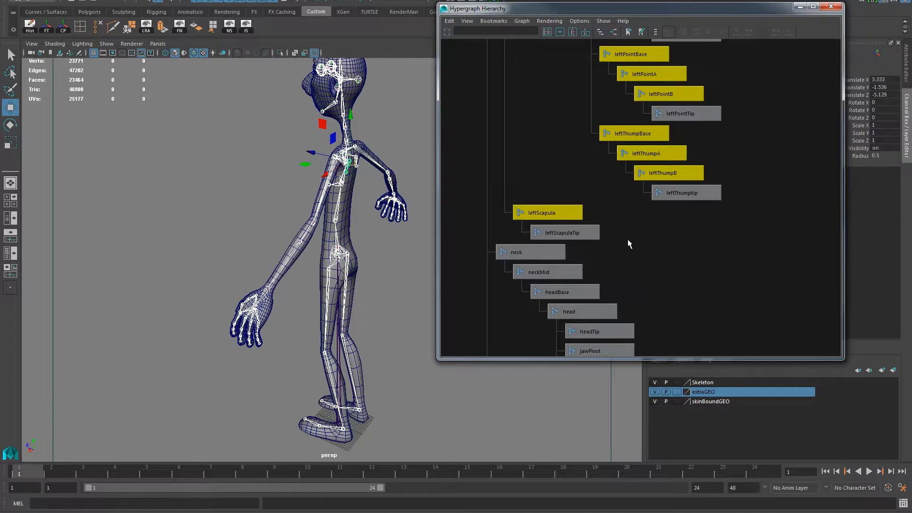
middle_click_drag(628, 243, 625, 206, "alt")
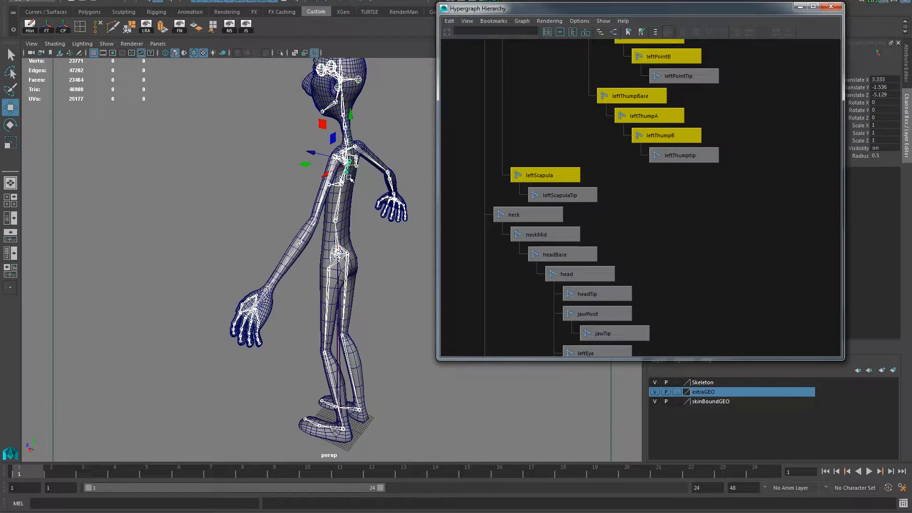
left_click_drag(358, 216, 407, 217, "alt")
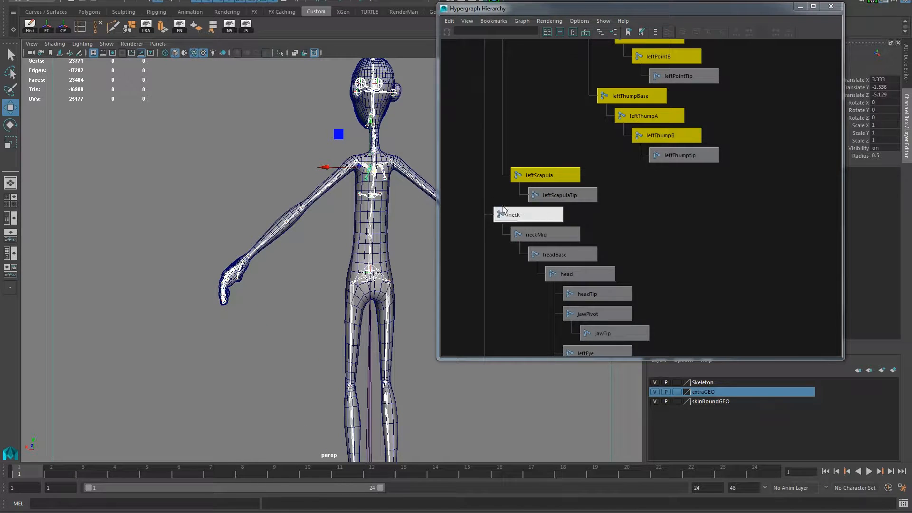
left_click(527, 216)
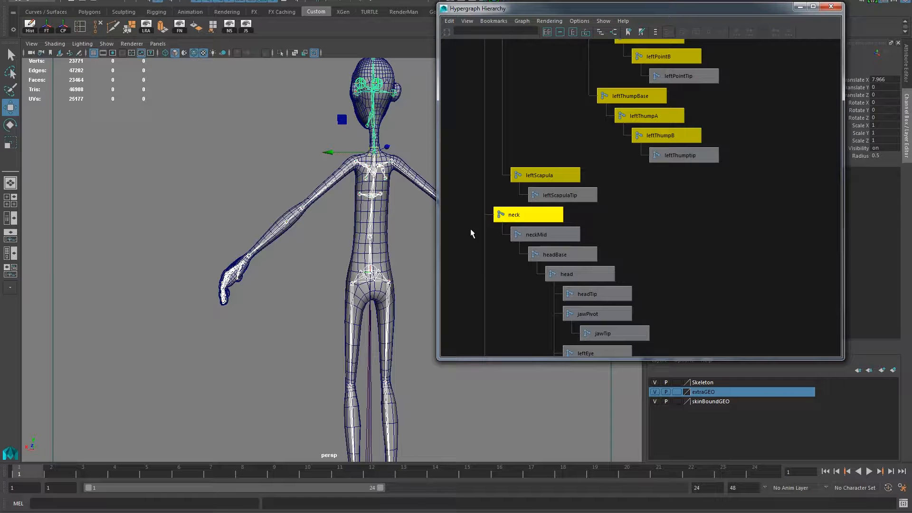
left_click(533, 234, "shift")
left_click(551, 255, "shift")
left_click(578, 274, "shift")
Step: Add jawPivot to the joint selection, leaving out headTip and jawTip
left_click_drag(266, 166, 336, 167, "alt")
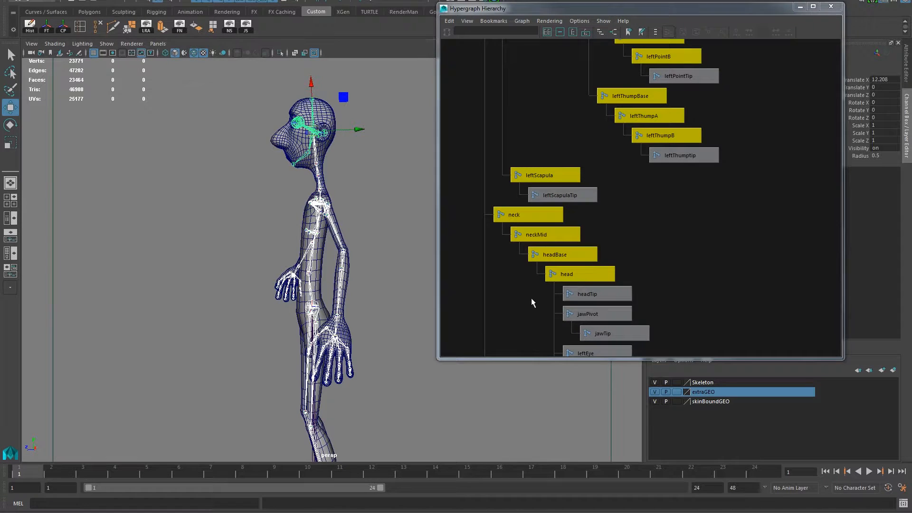
middle_click_drag(534, 297, 525, 219, "alt")
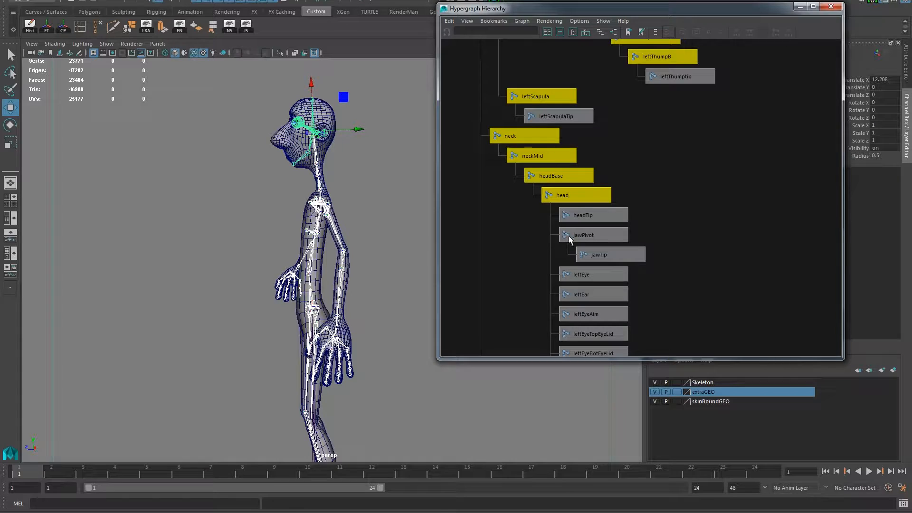
left_click(583, 236)
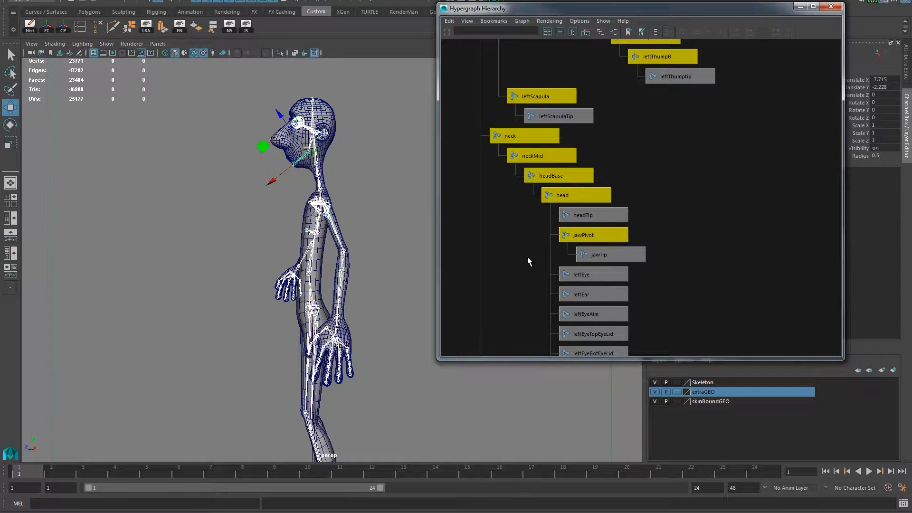
middle_click_drag(510, 298, 476, 163, "alt")
left_click(552, 143)
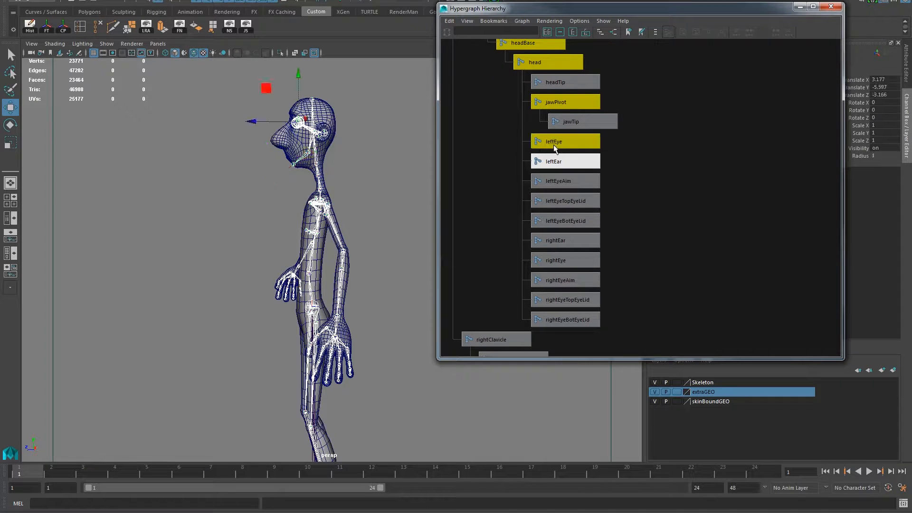
left_click(554, 143, "shift")
Step: Add leftEar and leftEyeAim to the selection, leaving leftEye out
middle_click_drag(378, 198, 346, 311, "alt")
right_click_drag(240, 311, 348, 291, "alt")
left_click_drag(348, 291, 399, 295, "alt")
middle_click_drag(328, 302, 421, 287, "alt")
right_click_drag(420, 288, 460, 289, "alt")
middle_click_drag(370, 287, 451, 295, "alt")
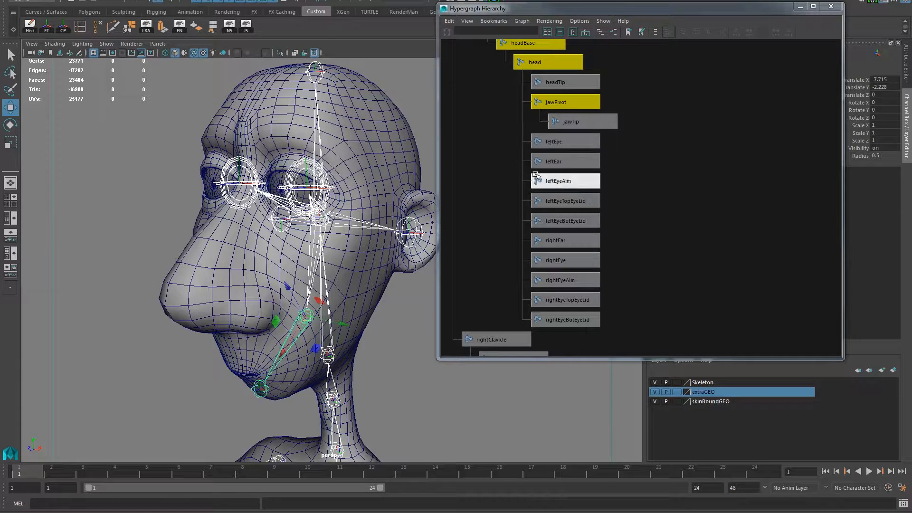
left_click(551, 164)
left_click(565, 182, "shift")
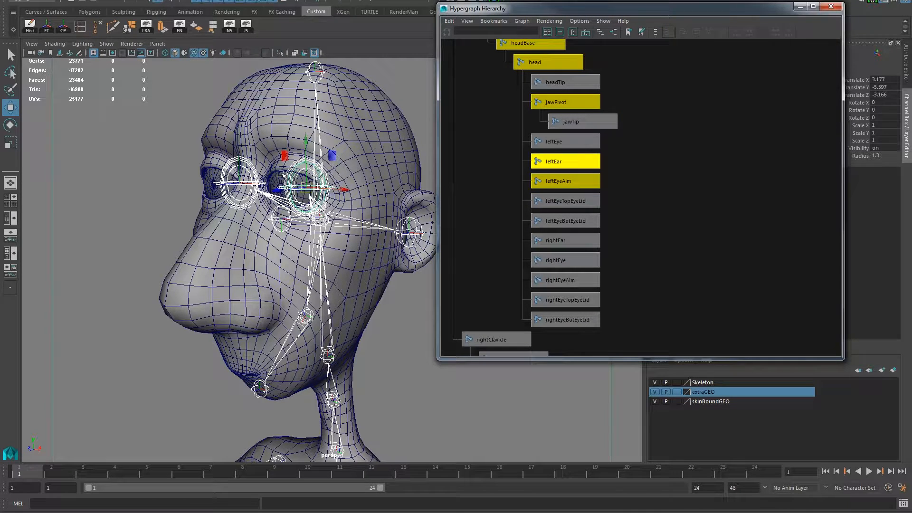
Step: Add the left top and bottom eyelid joints, rightEar, rightEyeAim and the right top and bottom eyelid joints to the selection, skipping rightEye
left_click_drag(317, 196, 403, 197, "alt")
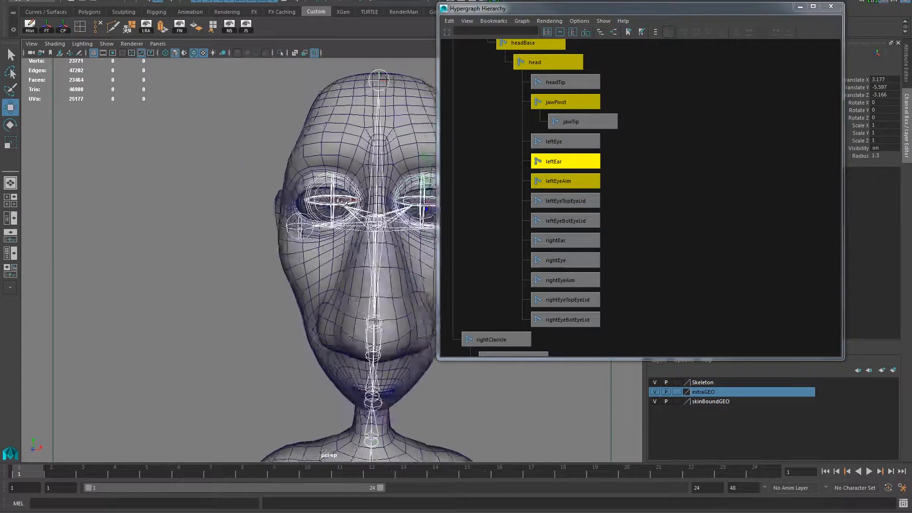
middle_click_drag(403, 197, 316, 196, "alt")
left_click_drag(316, 196, 224, 193, "alt")
middle_click_drag(225, 192, 276, 212, "alt")
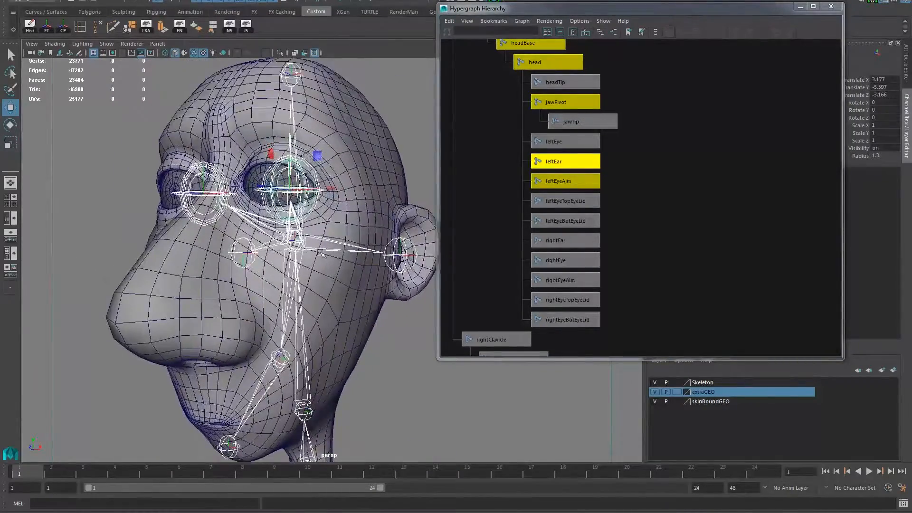
left_click_drag(276, 212, 327, 217, "alt")
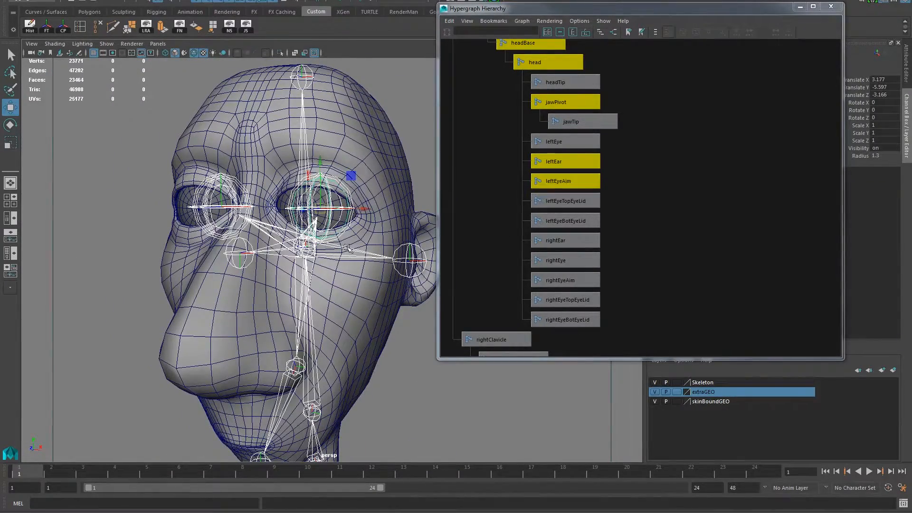
left_click(560, 202)
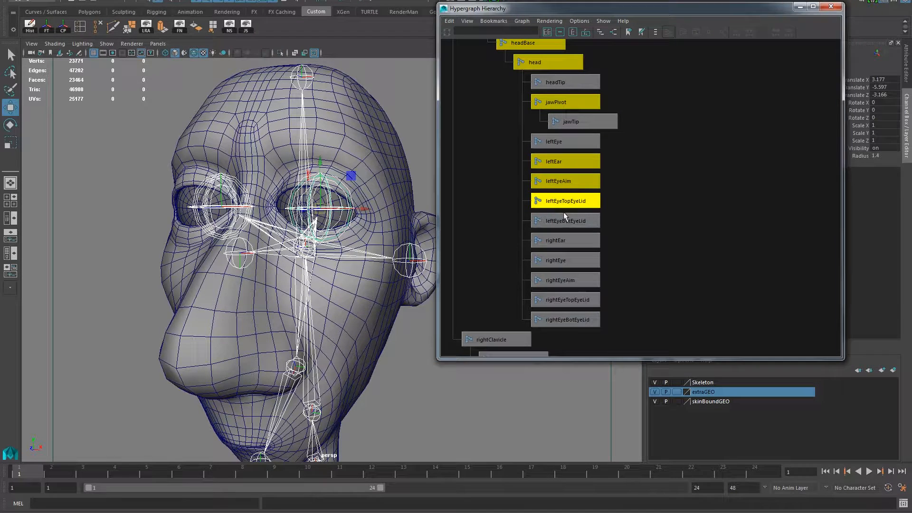
left_click(567, 241, "shift")
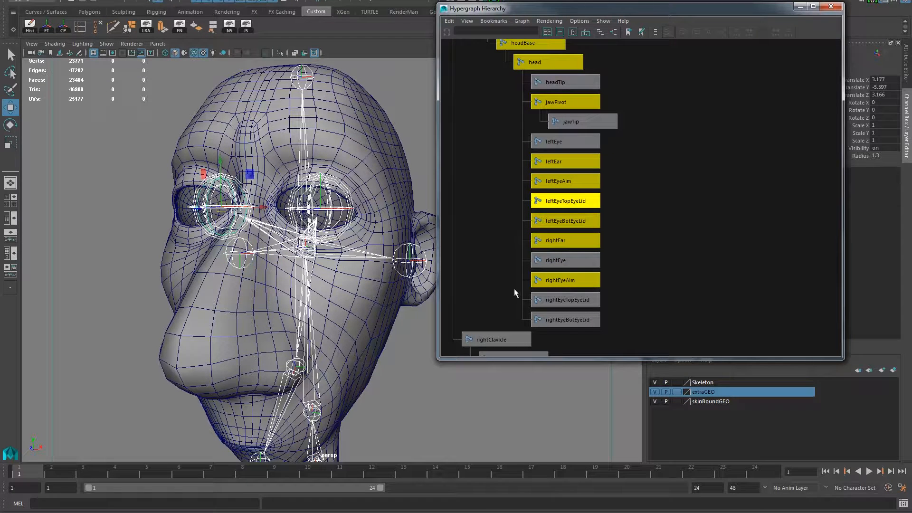
left_click(554, 300, "shift")
left_click(579, 319, "shift")
scroll(668, 282, "down", 2)
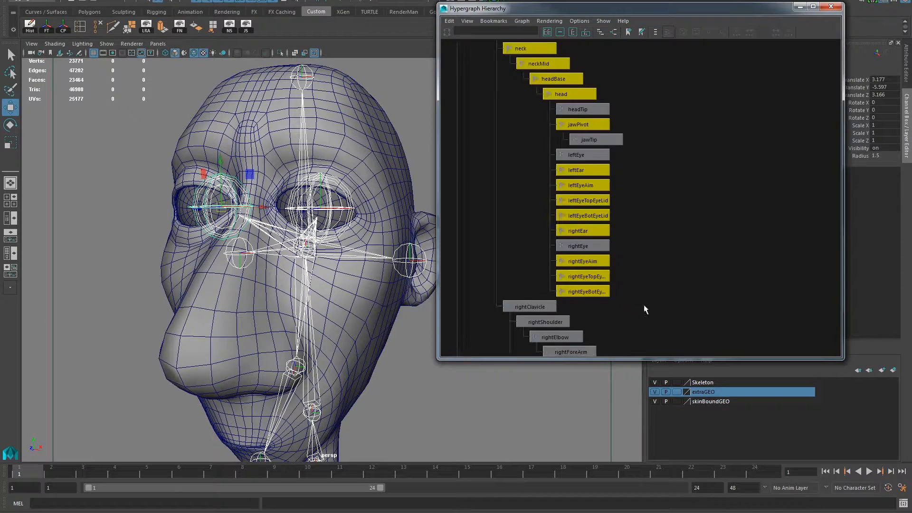
Step: Add the right arm joints rightClavicle, rightShoulder, rightElbow, rightForeArm, rightWrist and rightPalm to the selection
middle_click_drag(636, 309, 621, 216, "alt")
left_click(559, 205, "shift")
left_click(576, 220, "shift")
left_click(585, 234, "shift")
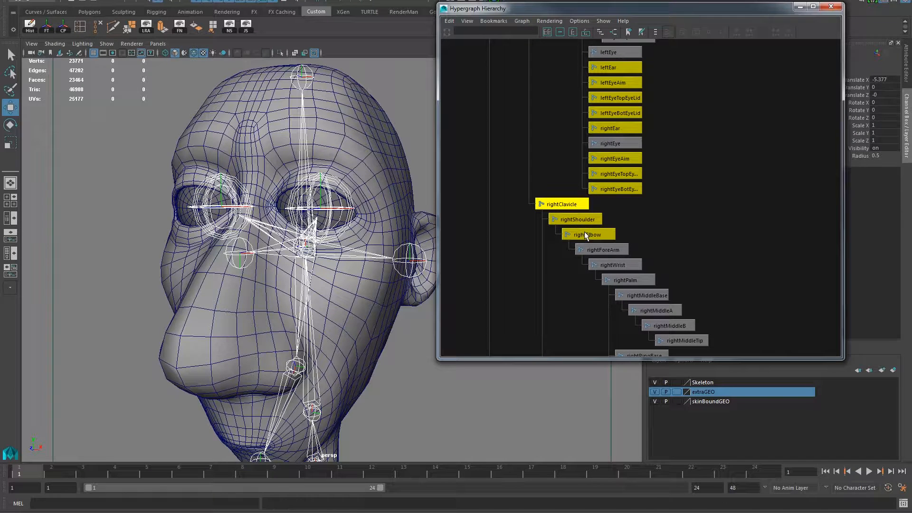
left_click(598, 252, "shift")
left_click(608, 266, "shift")
left_click(619, 279, "shift")
Step: Add the Base, A and B joints of the right middle and ring fingers to the selection, skipping their tips
middle_click_drag(669, 282, 647, 171, "alt")
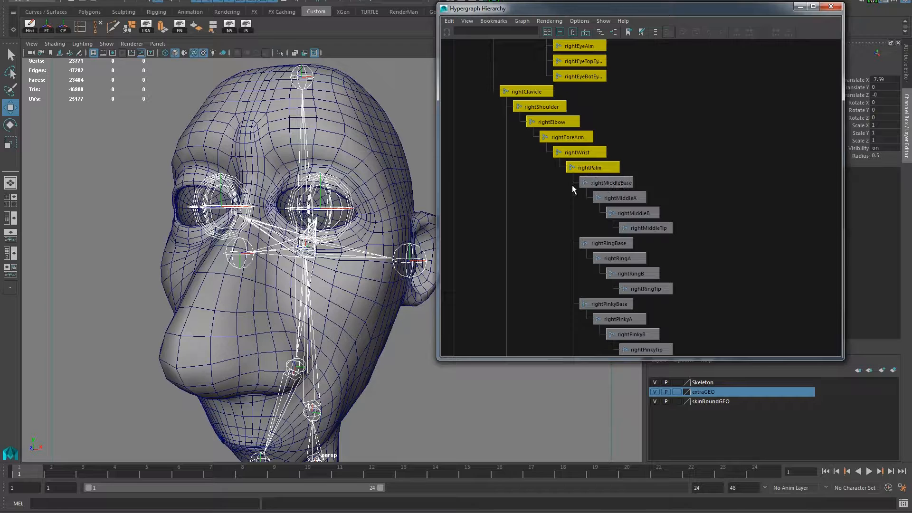
left_click(605, 183, "shift")
left_click(618, 198, "shift")
left_click(631, 213, "shift")
left_click(605, 245, "shift")
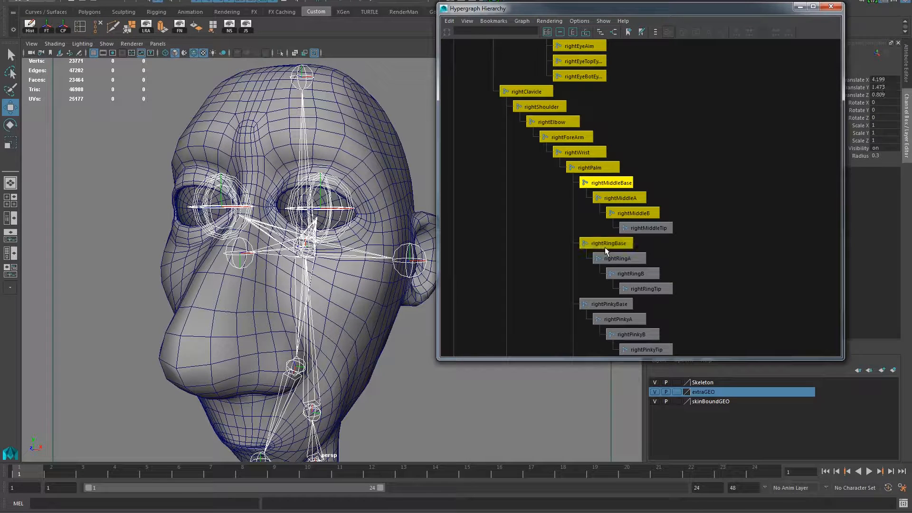
left_click(627, 275, "shift")
left_click(620, 258, "shift")
Step: Add the Base, A and B joints of the right pinky and point fingers to the selection, without the tip joints
left_click(609, 306, "shift")
left_click(619, 318, "shift")
left_click(636, 334, "shift")
middle_click_drag(661, 329, 646, 154, "alt")
left_click(617, 178, "shift")
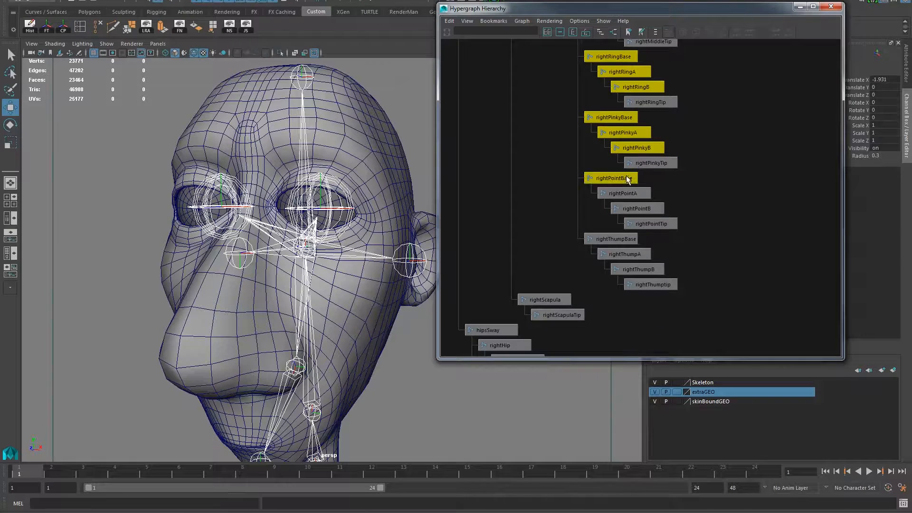
left_click(632, 194, "shift")
left_click(632, 209, "shift")
Step: Add rightThumpBase, rightThumpA, rightThumpB and rightScapula to the selection, skipping the thumb and scapula tips
left_click(619, 239, "shift")
left_click(560, 299, "shift")
Step: Add hipsSway, rightHip, rightKnee, rightAnkle and rightBall to the selection, leaving out rightToes
middle_click_drag(560, 299, 533, 200, "alt")
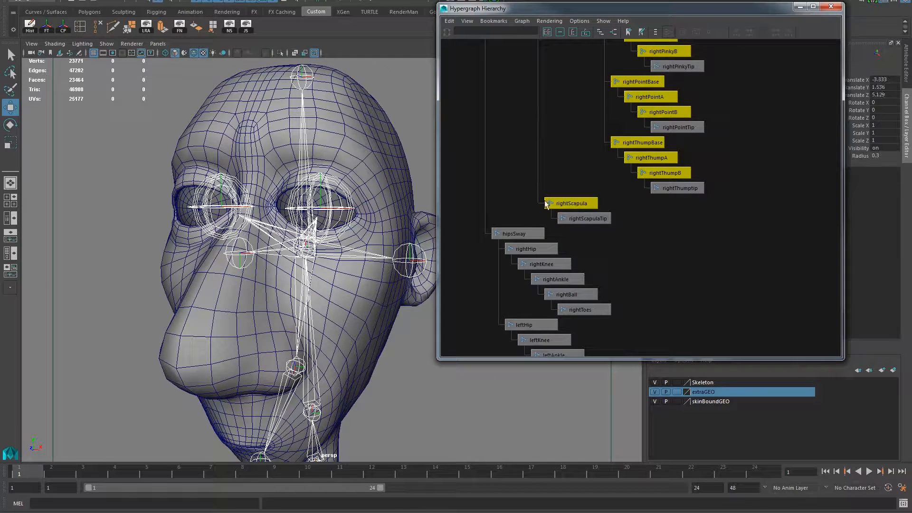
scroll(546, 182, "down", 8)
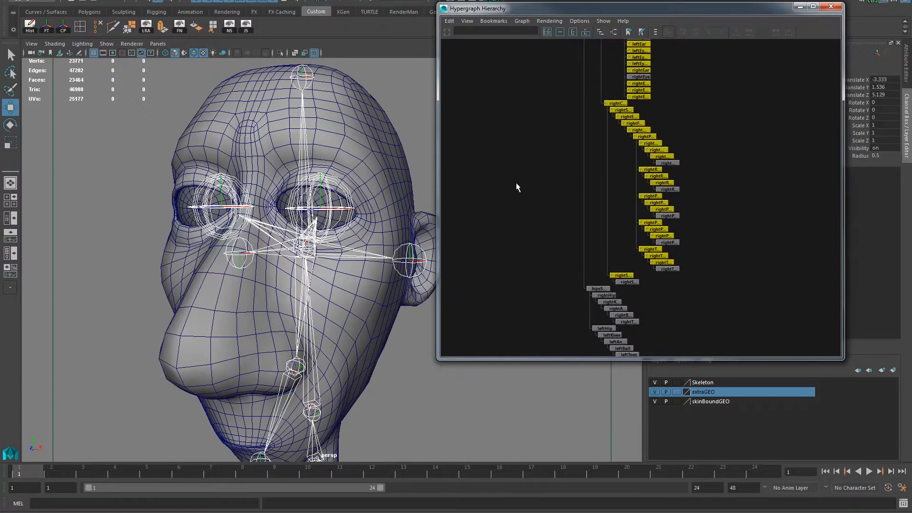
middle_click_drag(547, 269, 564, 144, "alt")
scroll(605, 236, "up", 8)
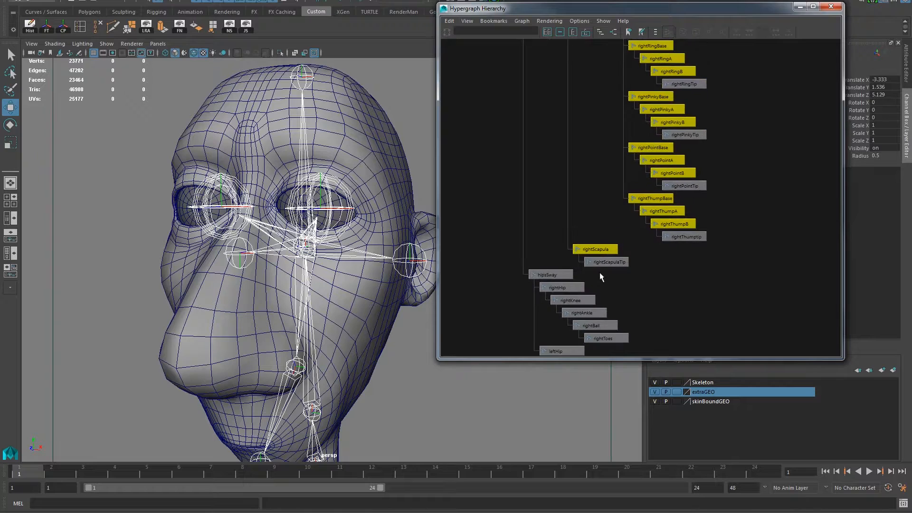
middle_click_drag(612, 295, 637, 136, "alt")
left_click(539, 154)
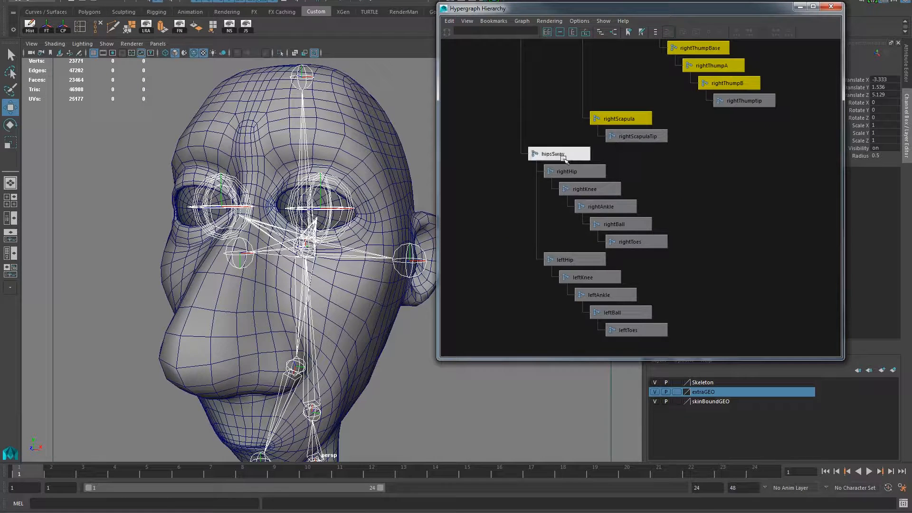
left_click(544, 156)
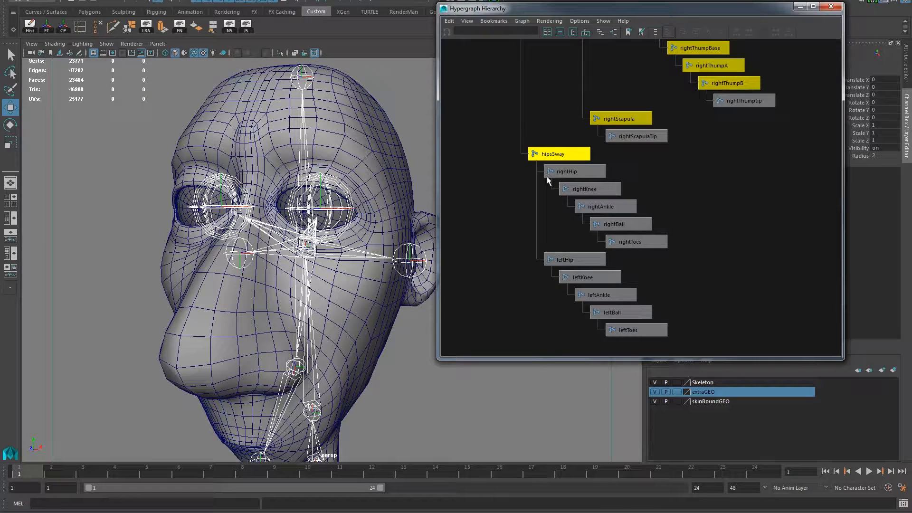
left_click(568, 172, "shift")
left_click(585, 189, "shift")
left_click(601, 207, "shift")
left_click(616, 224, "shift")
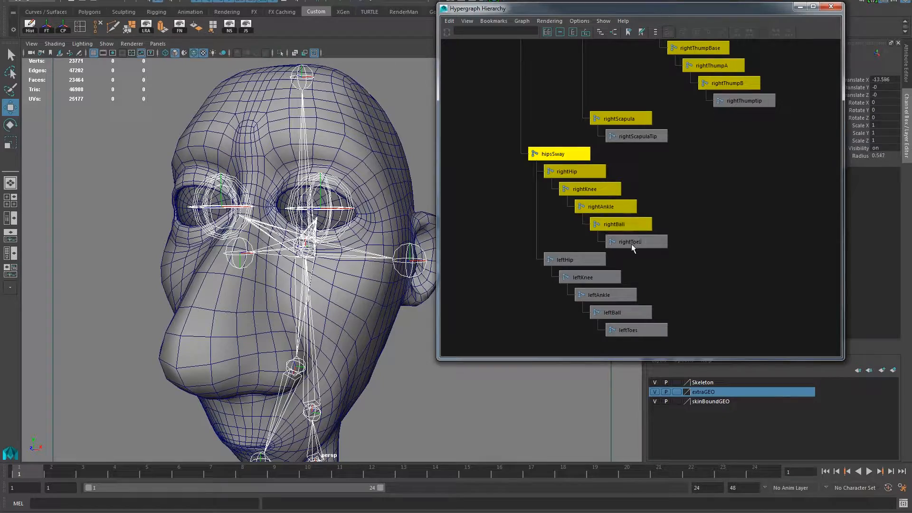
Step: Add leftHip, leftKnee, leftAnkle and leftBall to the selection, leaving out leftToes
middle_click_drag(656, 284, 655, 224, "alt")
right_click_drag(299, 247, 193, 267, "alt")
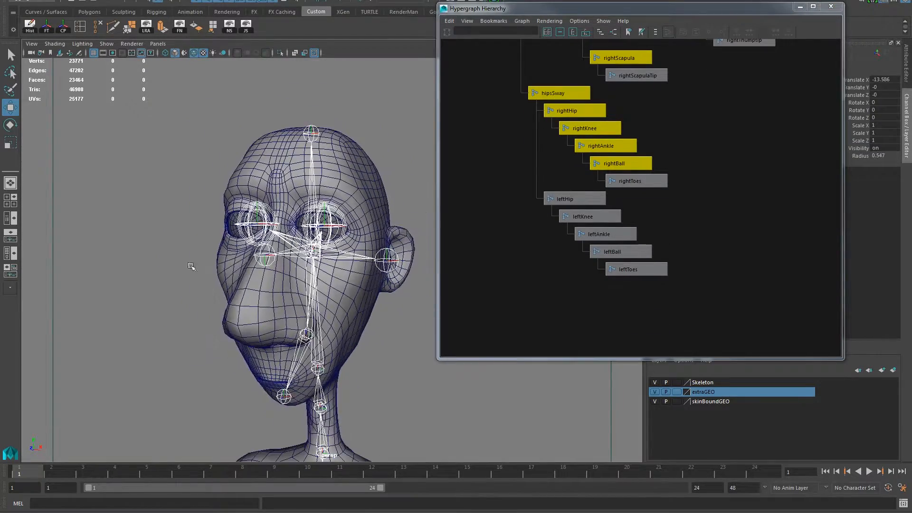
right_click_drag(293, 295, 157, 324, "alt")
left_click_drag(158, 324, 223, 320, "alt")
middle_click_drag(223, 320, 297, 143, "alt")
middle_click_drag(319, 297, 335, 166, "alt")
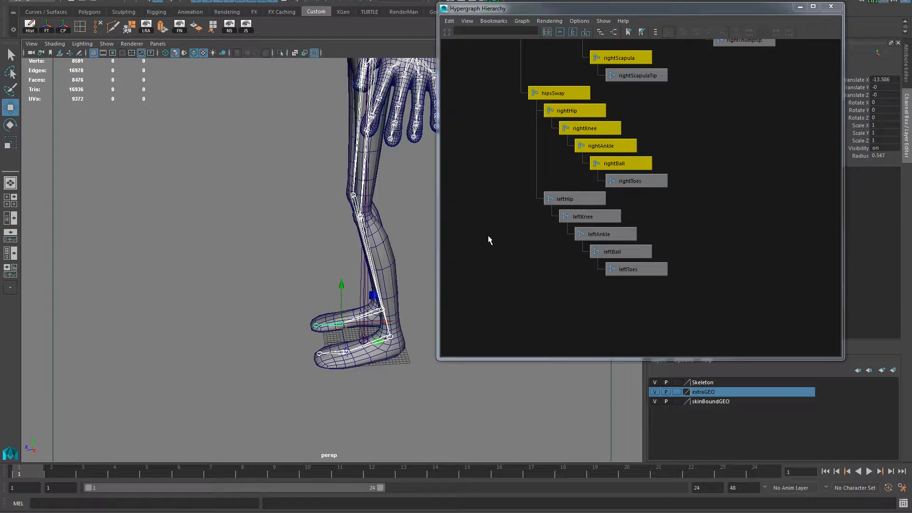
left_click(571, 196, "shift")
left_click(590, 216, "shift")
left_click(602, 235, "shift")
left_click(610, 253, "shift")
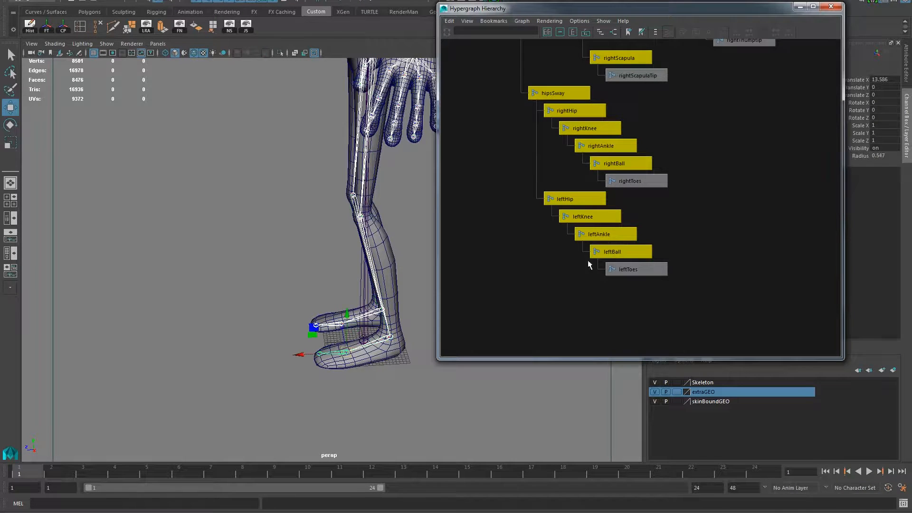
Step: Examine the entire joint hierarchy to check which joints are selected and which are left out
right_click_drag(720, 252, 503, 246, "alt")
middle_click_drag(555, 142, 568, 277, "alt")
right_click_drag(570, 273, 535, 163, "alt")
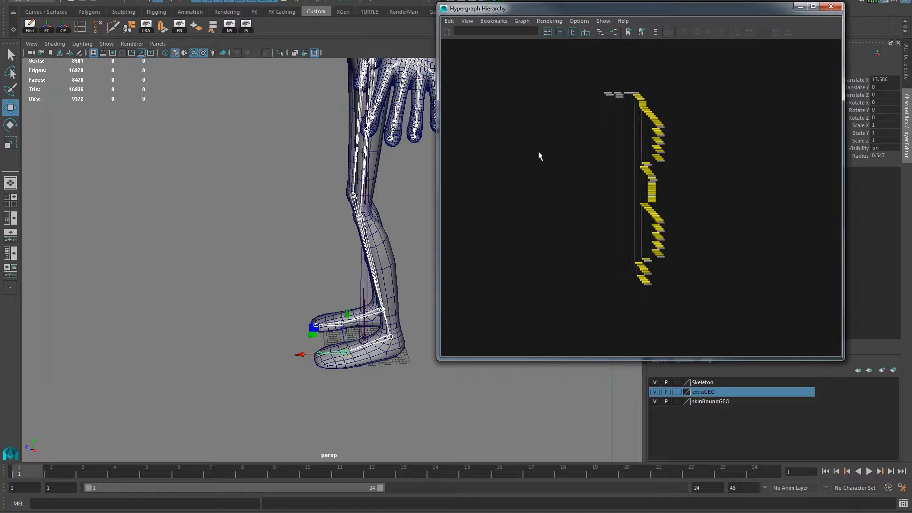
middle_click_drag(539, 154, 526, 219, "alt")
middle_click_drag(581, 205, 554, 186, "alt")
right_click_drag(549, 179, 596, 199, "alt")
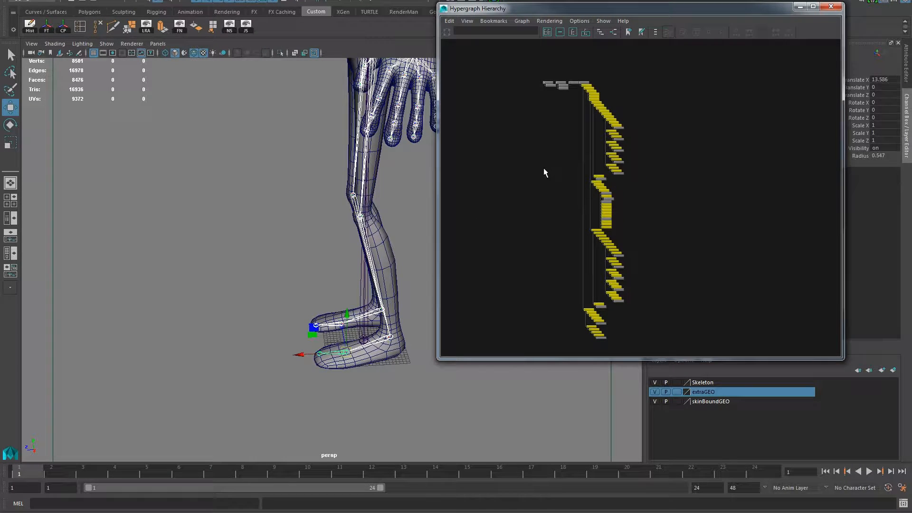
middle_click_drag(535, 178, 566, 221, "alt")
right_click_drag(565, 221, 590, 229, "alt")
middle_click_drag(592, 247, 577, 195, "alt")
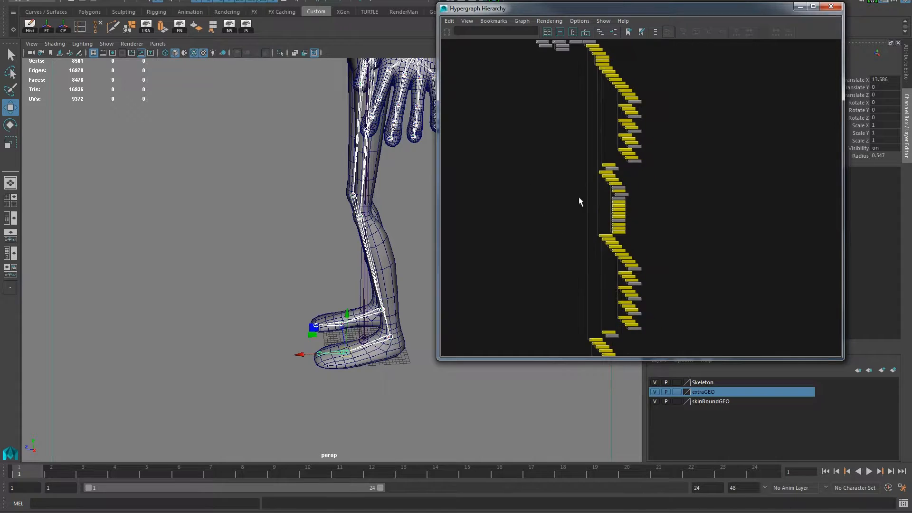
right_click_drag(577, 195, 533, 201, "alt")
middle_click_drag(560, 196, 532, 183, "alt")
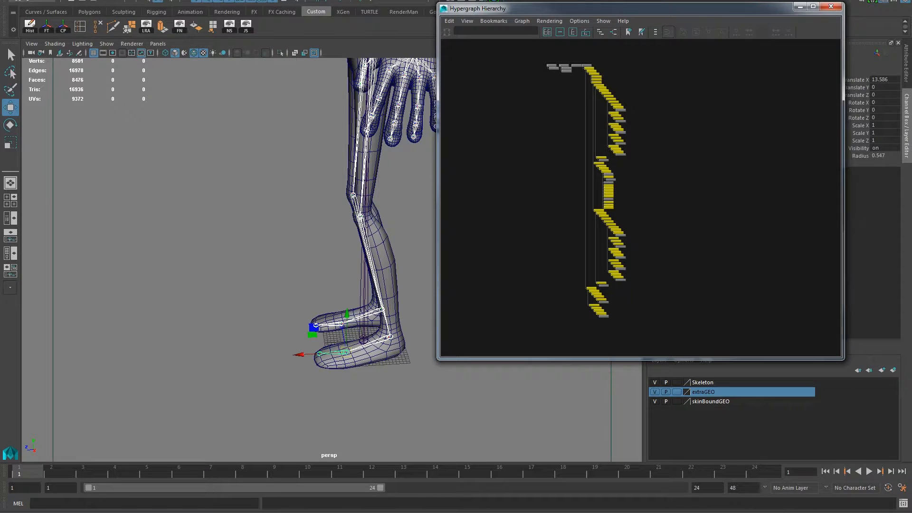
Step: Store the selected joints as a quick select set named jointsToBind, and clear the selection
left_click(41, 0)
mouse_move(82, 181)
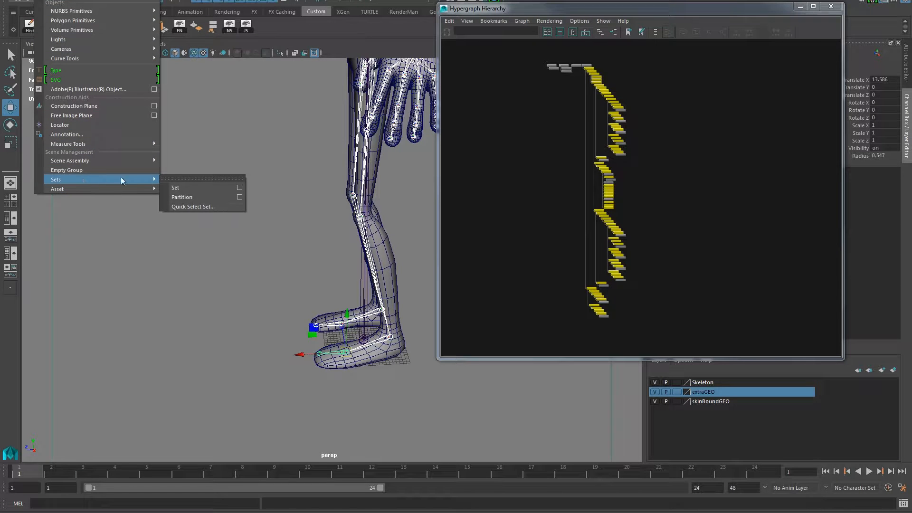
left_click(211, 208)
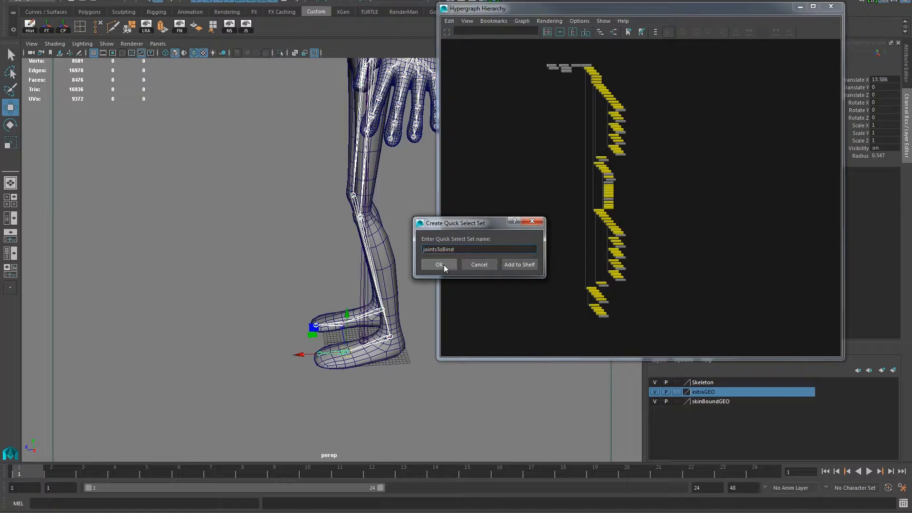
left_click(443, 264)
left_click(315, 266)
Step: Inspect the spine and scapula joints on the character by selecting them individually, and deselect everything
left_click_drag(220, 304, 272, 305, "alt")
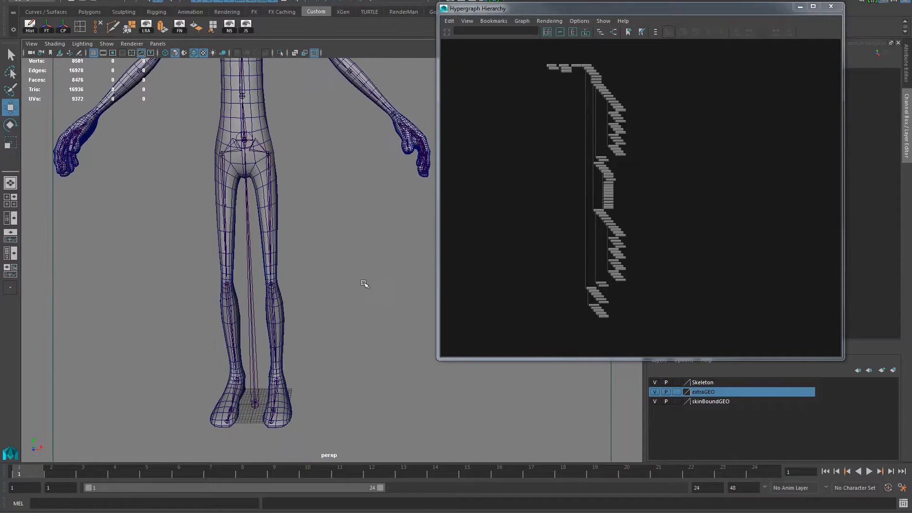
middle_click_drag(266, 123, 302, 240, "alt")
left_click(284, 186)
left_click(284, 156)
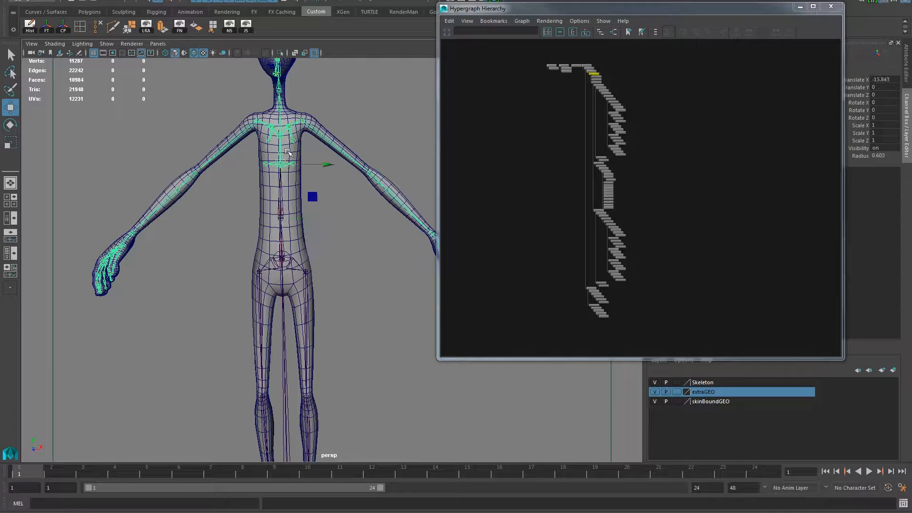
left_click(309, 125)
left_click(292, 138)
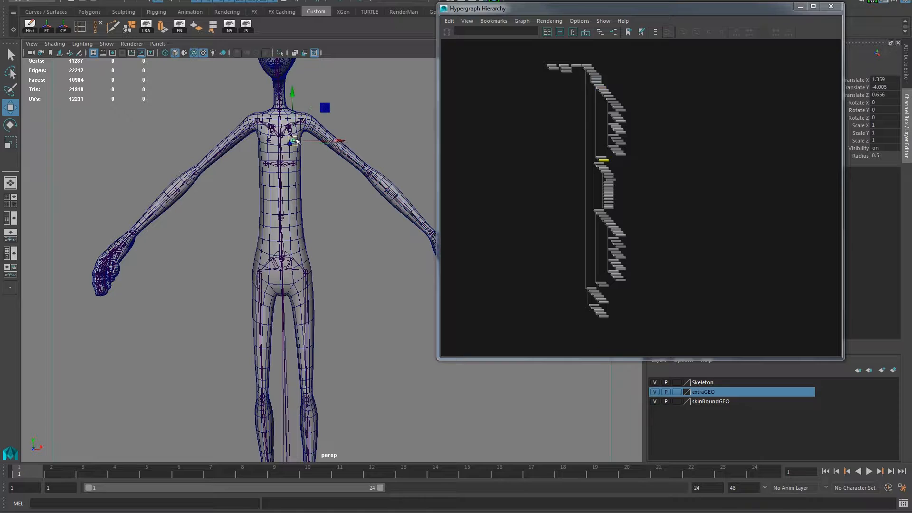
left_click(351, 218)
left_click_drag(352, 219, 286, 262, "alt")
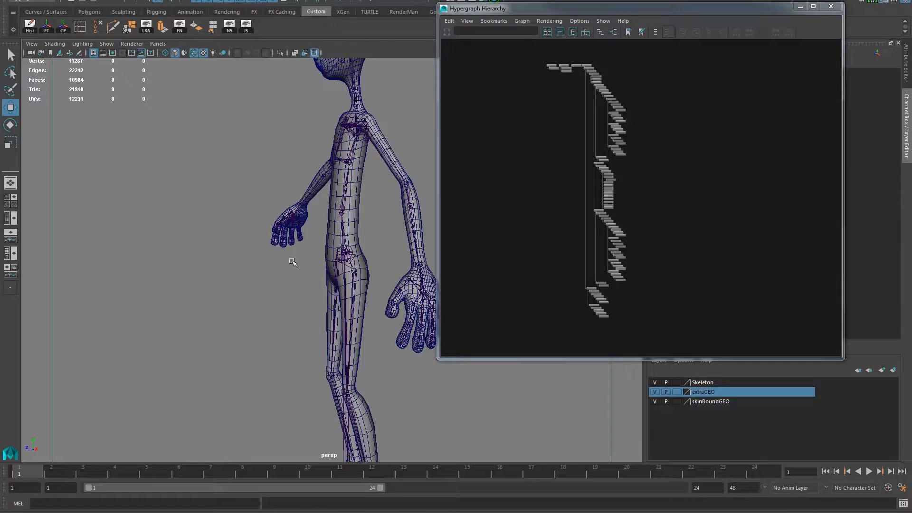
Step: Recall the jointsToBind quick select set to select its joints from a front view of the character, and clear the selection
left_click(344, 257)
left_click_drag(249, 301, 352, 297, "alt")
middle_click_drag(352, 297, 352, 330, "alt")
left_click(367, 331)
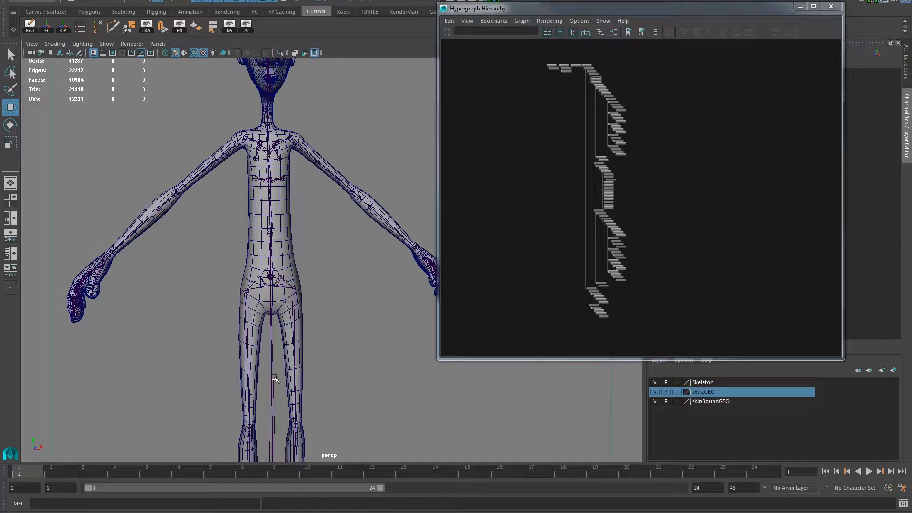
left_click(65, 0)
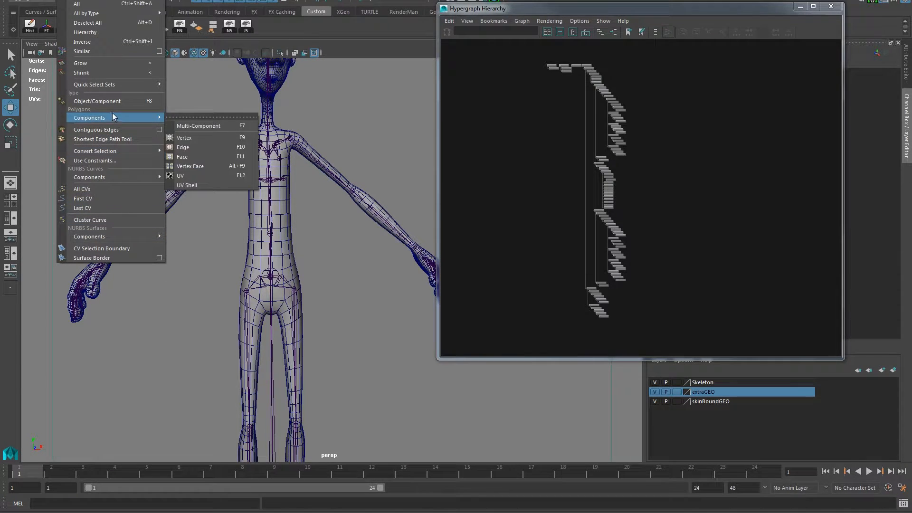
mouse_move(105, 14)
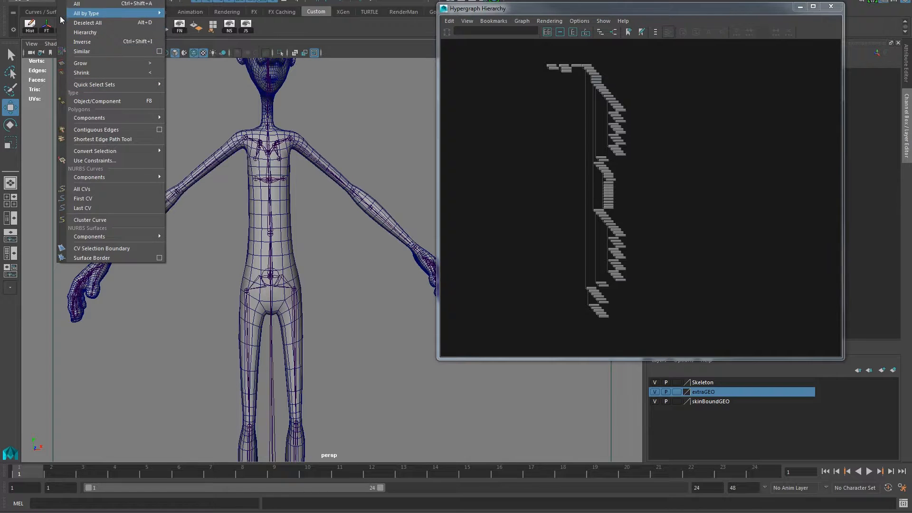
mouse_move(28, 0)
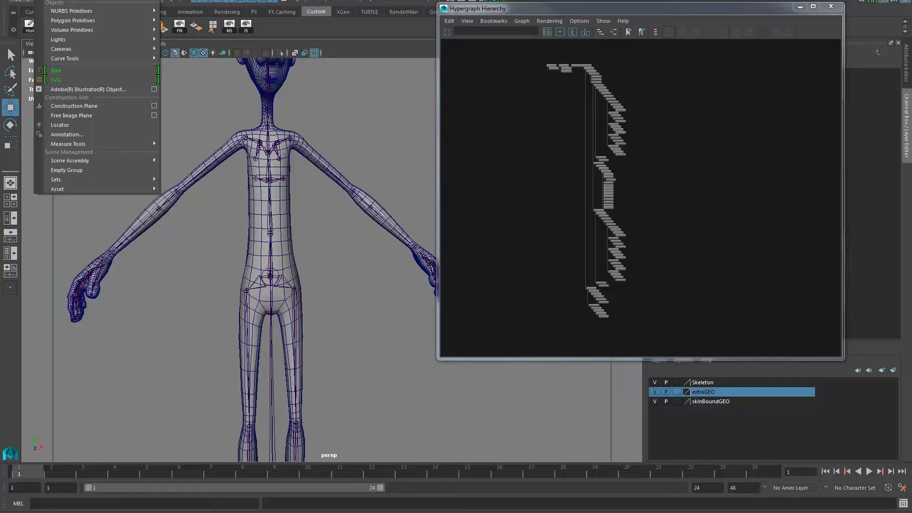
mouse_move(67, 182)
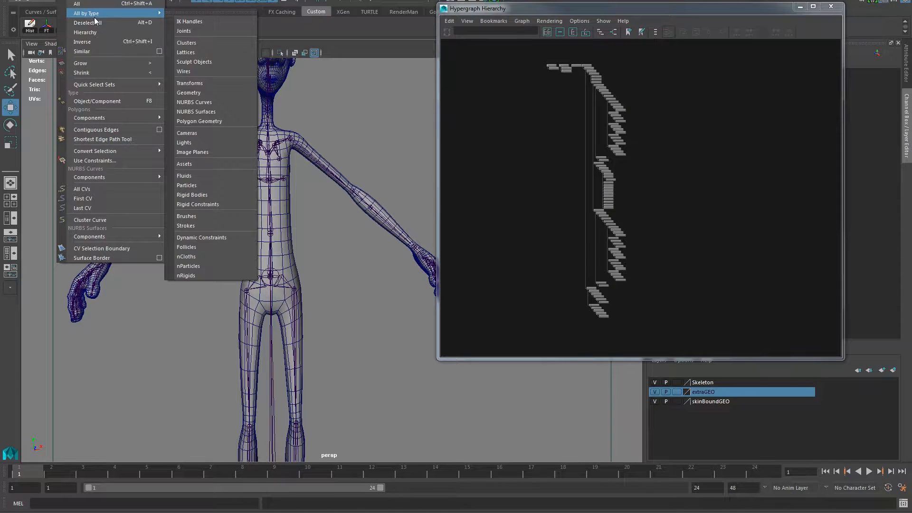
mouse_move(124, 85)
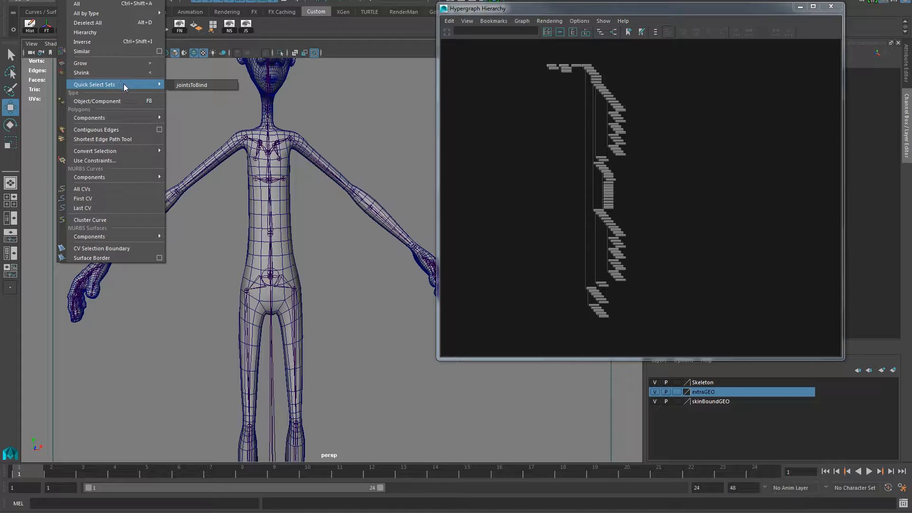
left_click(196, 84)
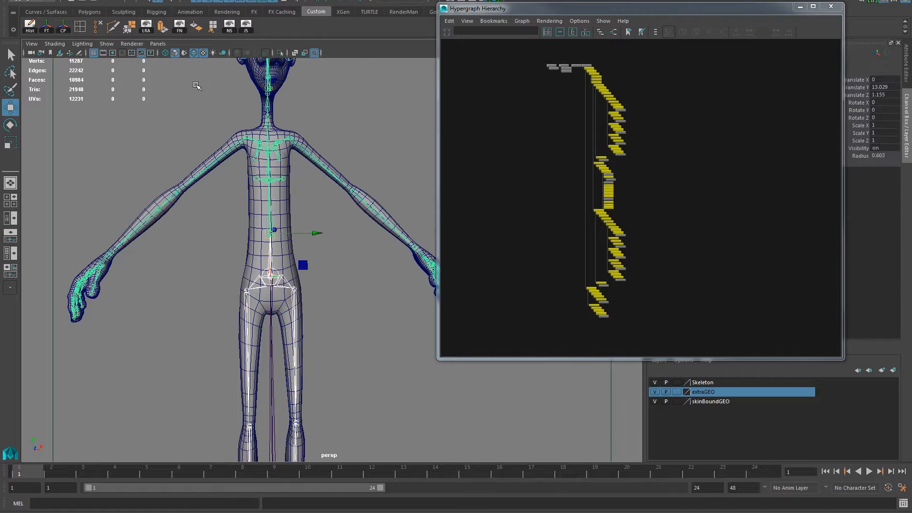
left_click(153, 137)
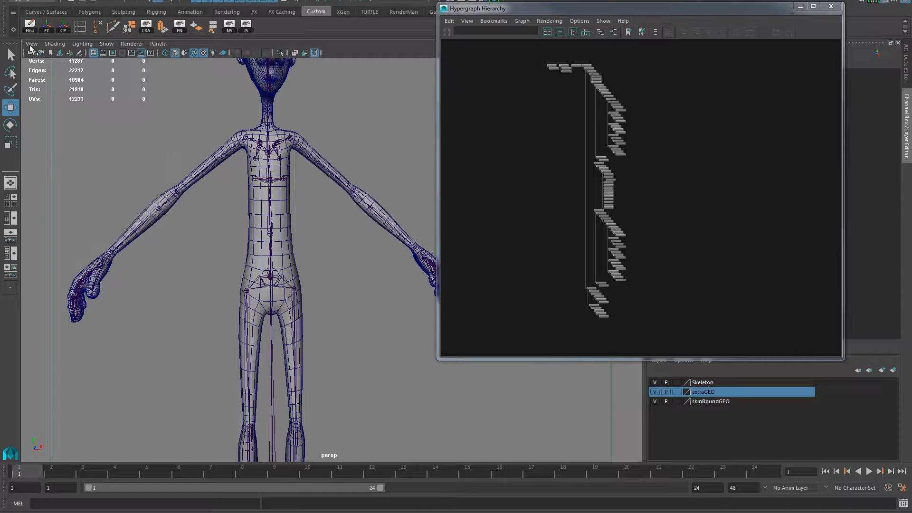
Step: Add the jointsToBind quick select set to the Custom shelf as a shortcut
left_click(64, 2)
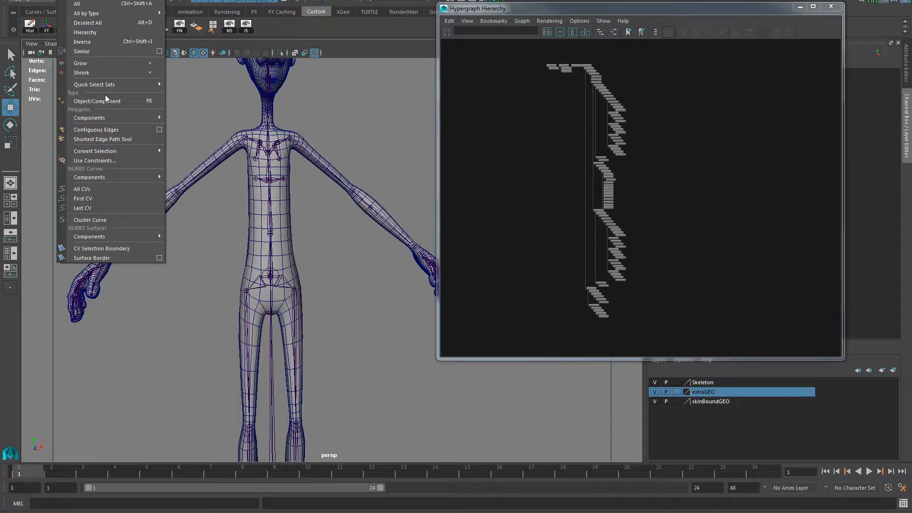
mouse_move(123, 84)
left_click(183, 86, "ctrl+shift")
left_click(289, 26)
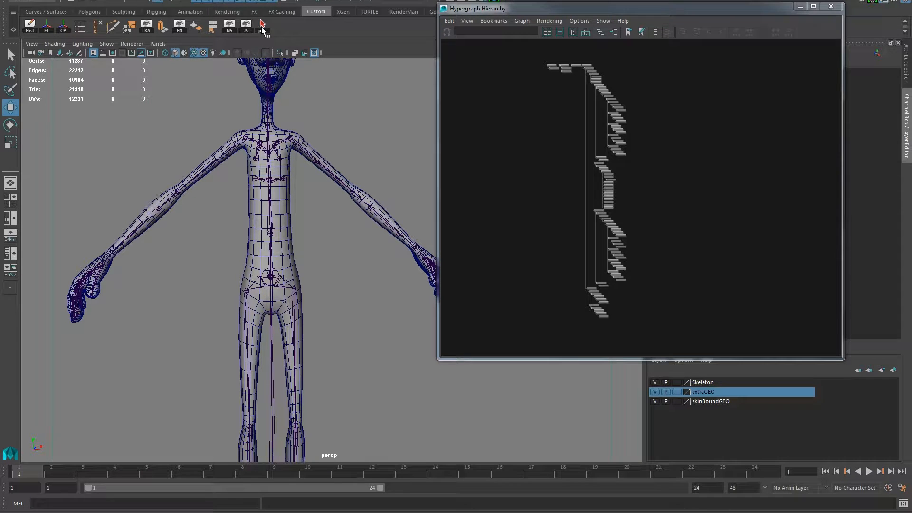
Step: Test the new jointsToBind shelf shortcut twice, deselecting the joints after each try
left_click(263, 28)
left_click(197, 107)
left_click_drag(196, 131, 155, 137, "alt")
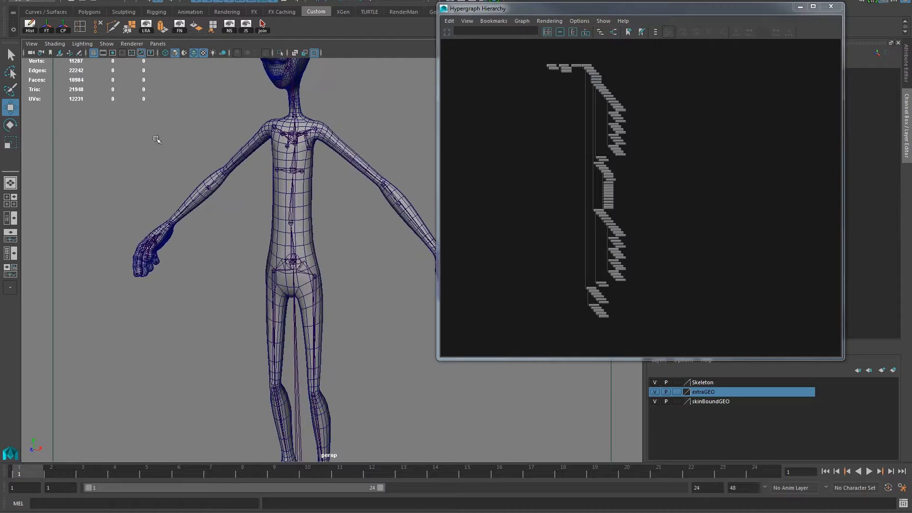
left_click(261, 30)
left_click(195, 118)
left_click_drag(163, 161, 221, 128, "alt")
Step: Select all joints with the jointsToBind shelf shortcut and add the character's body mesh to the selection
left_click(262, 28)
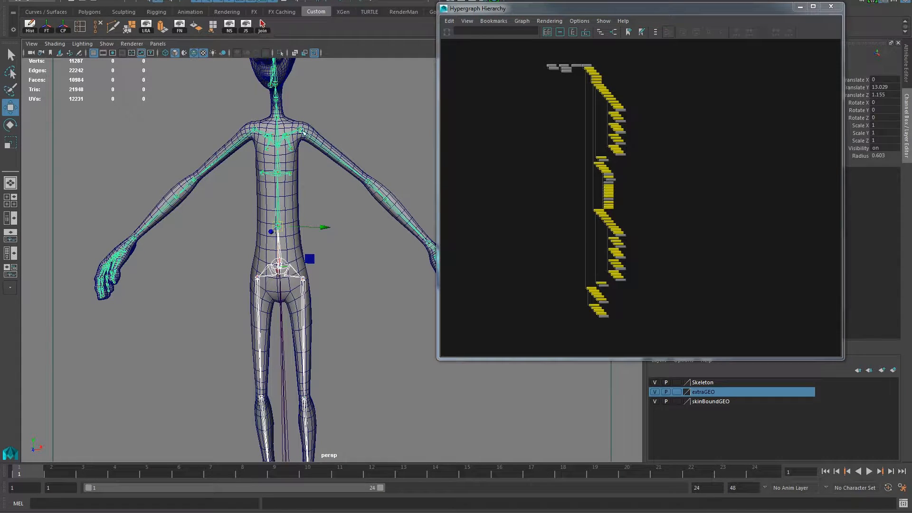
middle_click_drag(249, 207, 220, 253, "alt")
left_click_drag(220, 252, 217, 301, "alt")
middle_click_drag(217, 301, 194, 288, "alt")
left_click(265, 256, "shift")
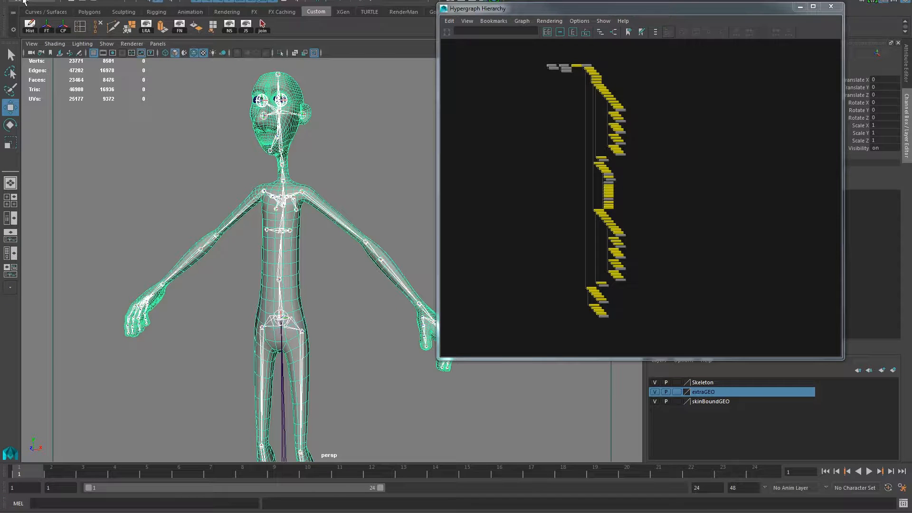
Step: Open the Bind Skin options for the selected joints and body mesh, and close the Hypergraph window
left_click(193, 0)
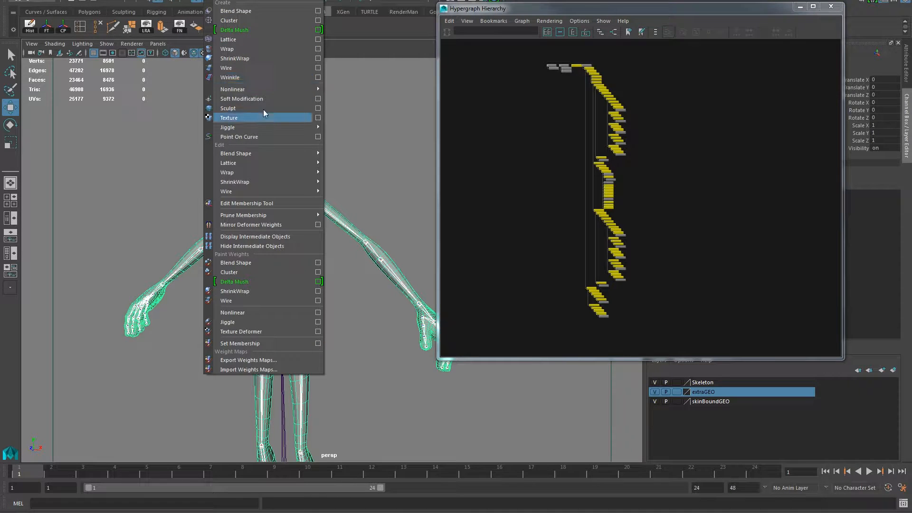
mouse_move(269, 217)
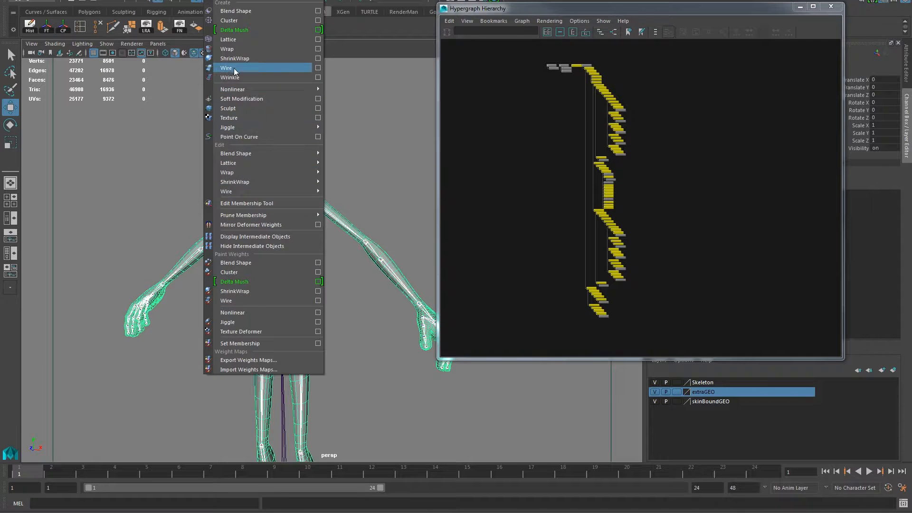
mouse_move(196, 1)
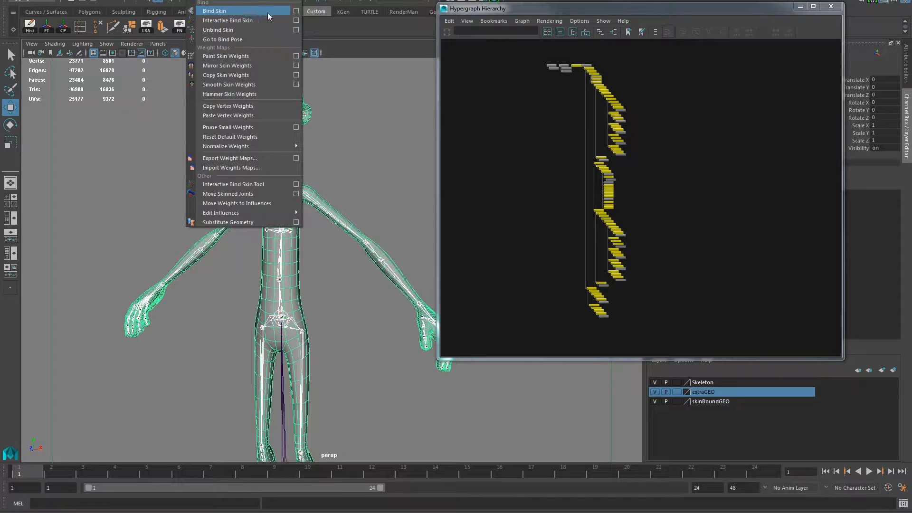
left_click(296, 12)
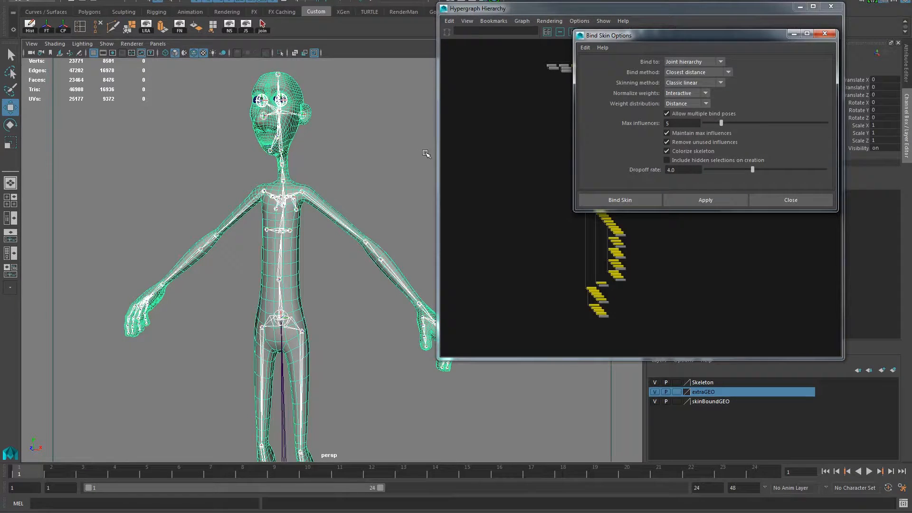
left_click_drag(613, 30, 545, 35)
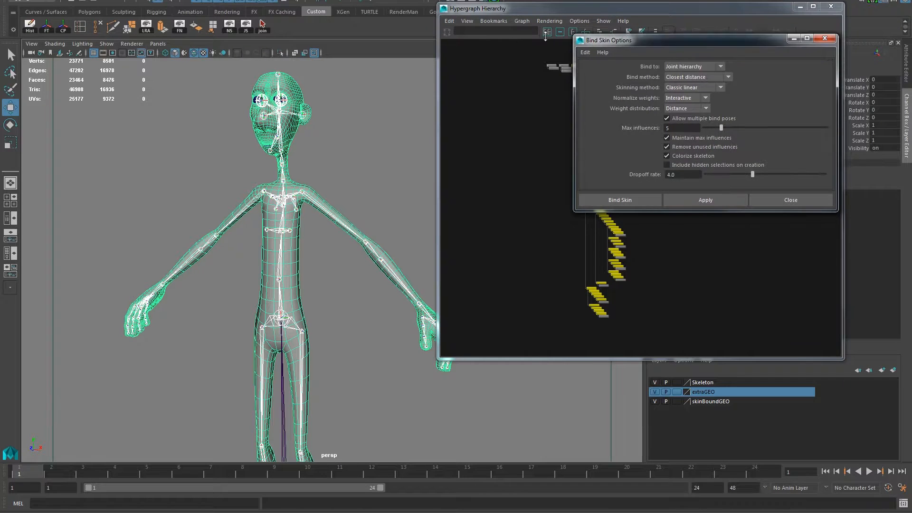
left_click_drag(631, 42, 420, 89)
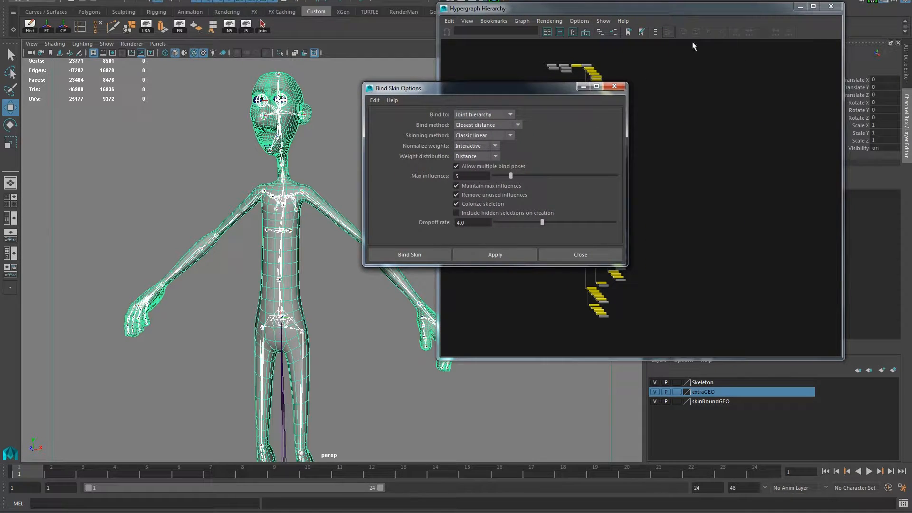
left_click(831, 7)
left_click_drag(488, 89, 523, 72)
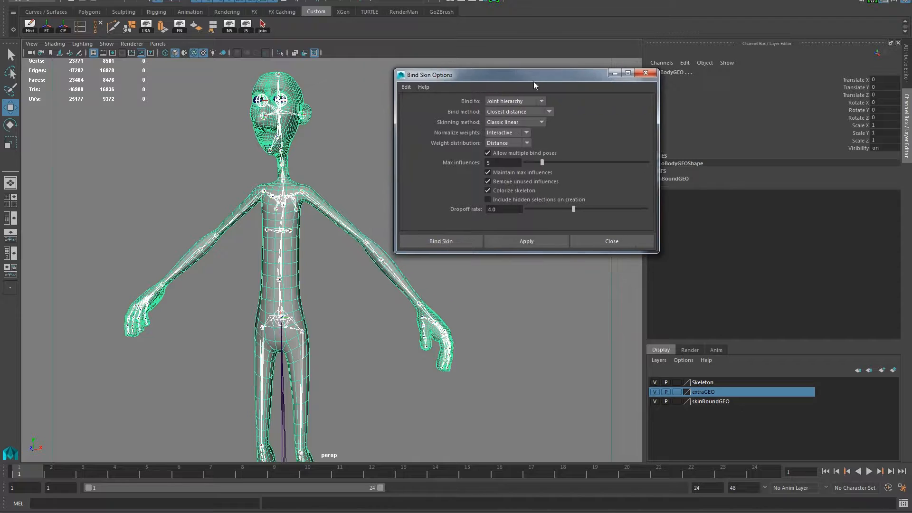
Step: Set the skin bind to use Selected joints instead of the joint hierarchy
left_click(521, 98)
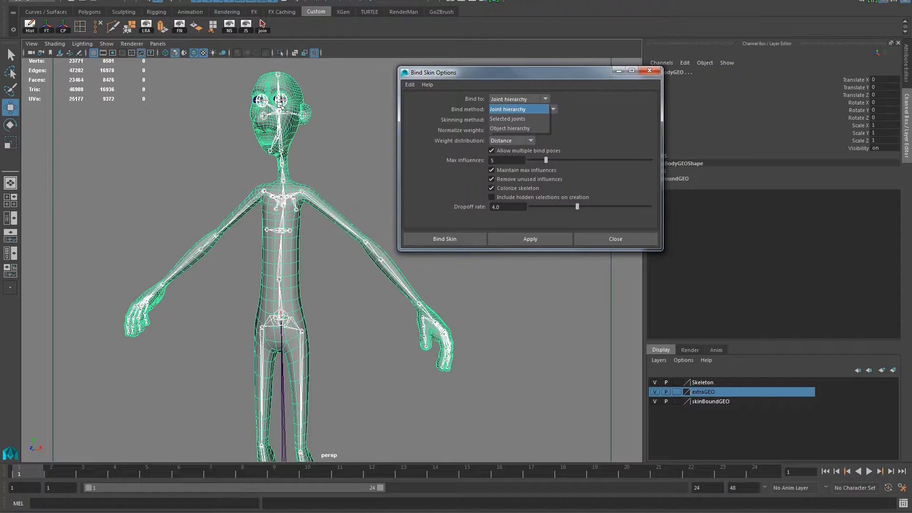
left_click_drag(297, 174, 241, 273, "alt")
right_click_drag(317, 286, 322, 287, "alt")
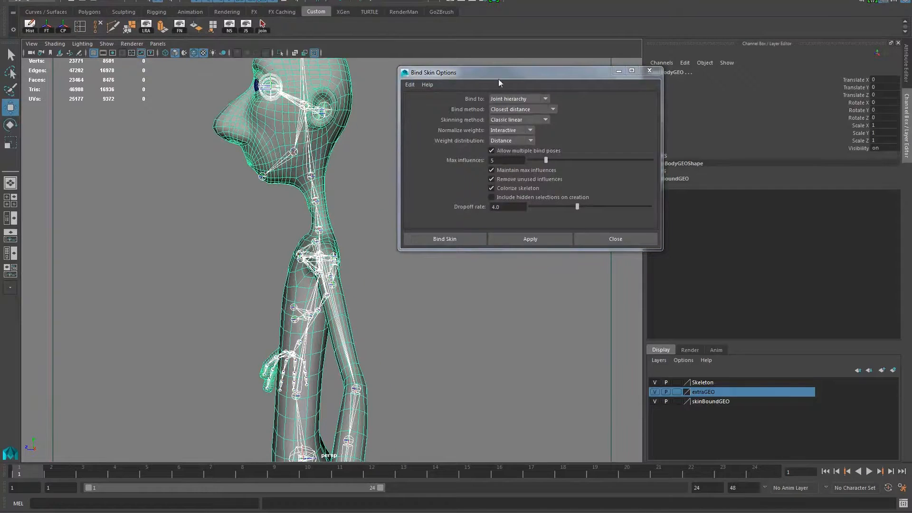
left_click(514, 99)
left_click(517, 112)
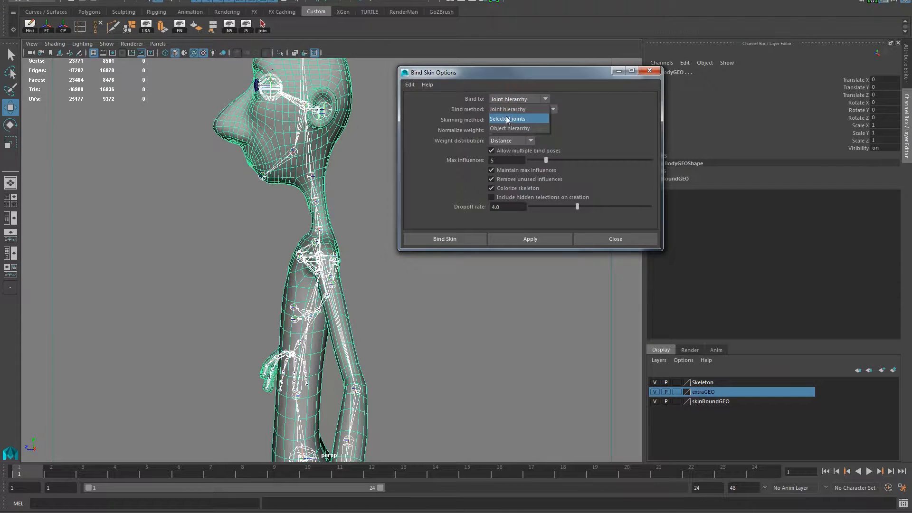
Step: Choose Closest distance as the bind method and Classic linear as the skinning method
left_click(520, 109)
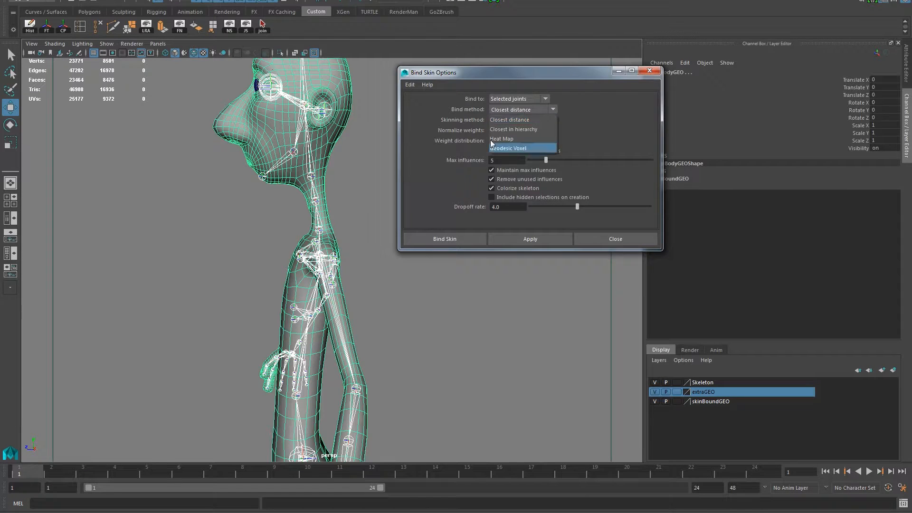
left_click(509, 120)
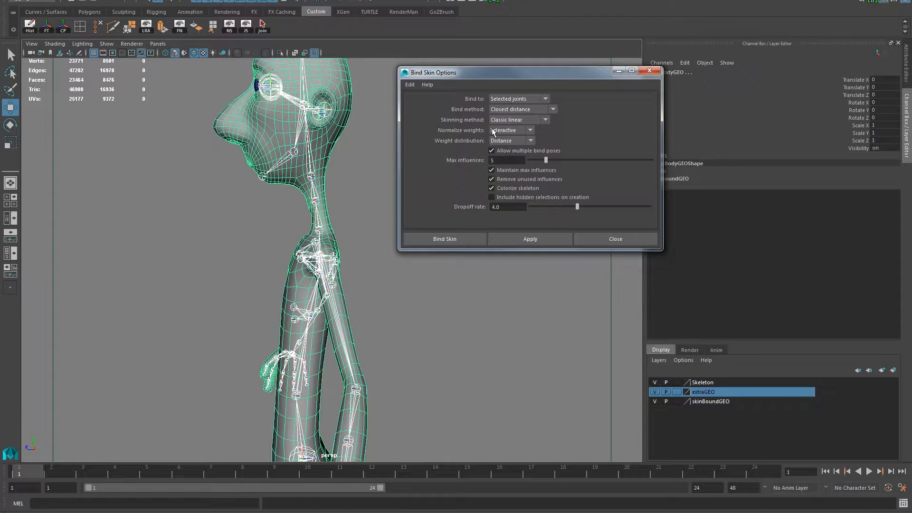
left_click(523, 120)
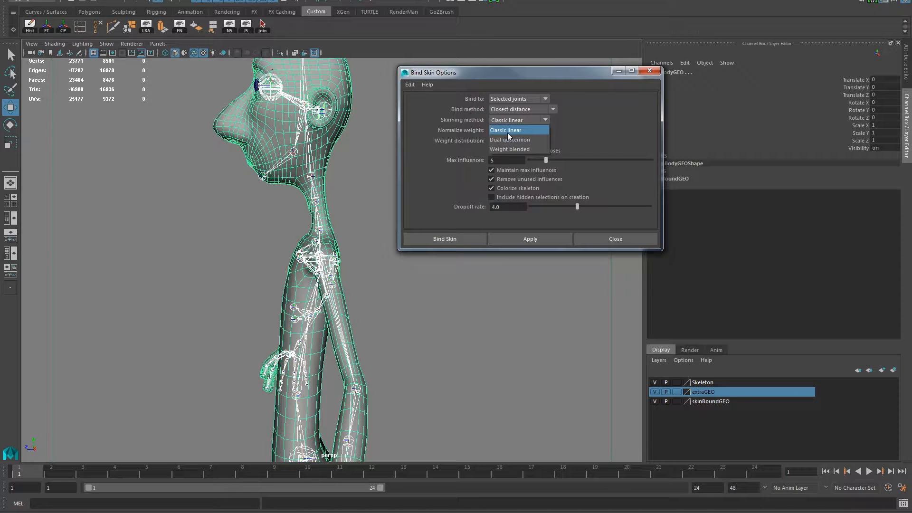
left_click(511, 131)
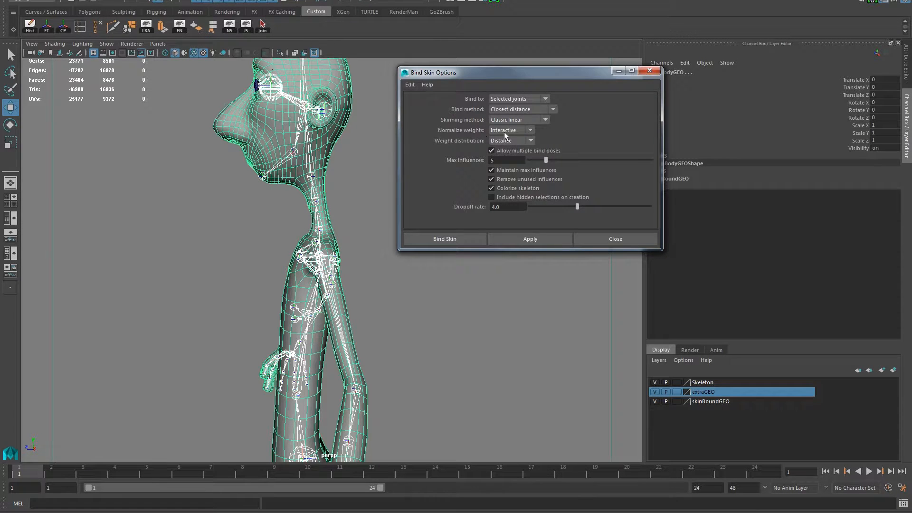
Step: Choose Interactive weight normalization and Distance weight distribution for the skin bind
left_click(508, 131)
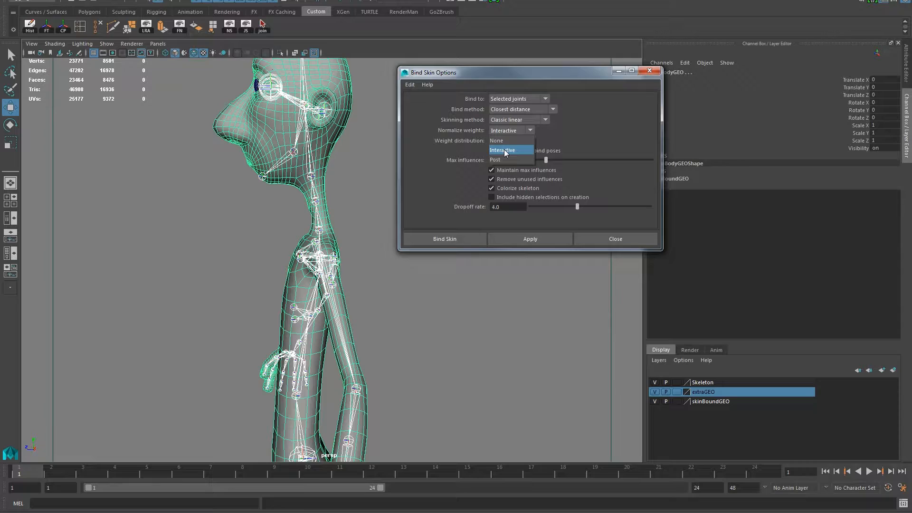
left_click(503, 150)
left_click_drag(334, 204, 328, 237, "alt")
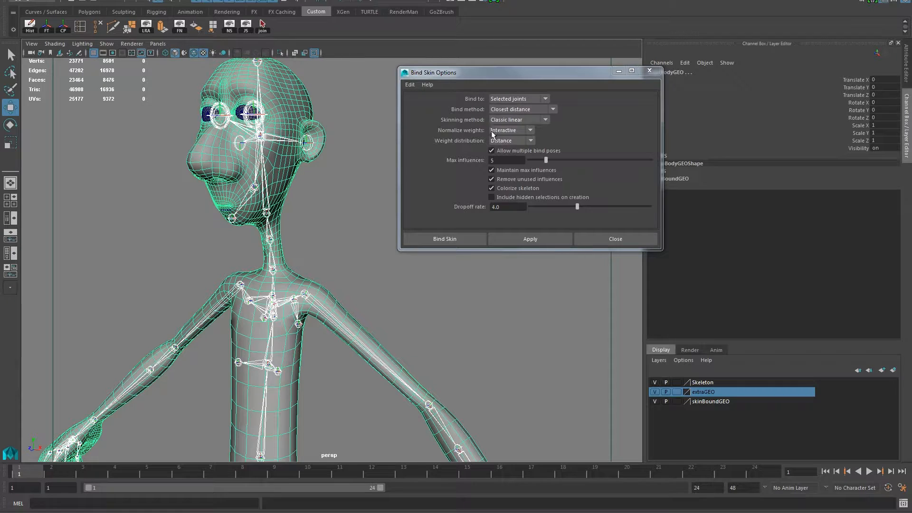
left_click_drag(317, 198, 309, 209, "alt")
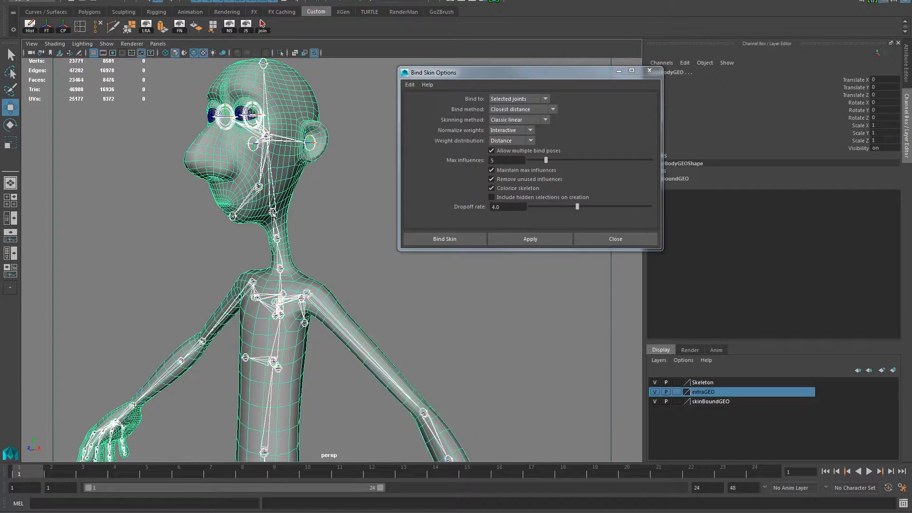
left_click(499, 141)
left_click(506, 151)
left_click(507, 130)
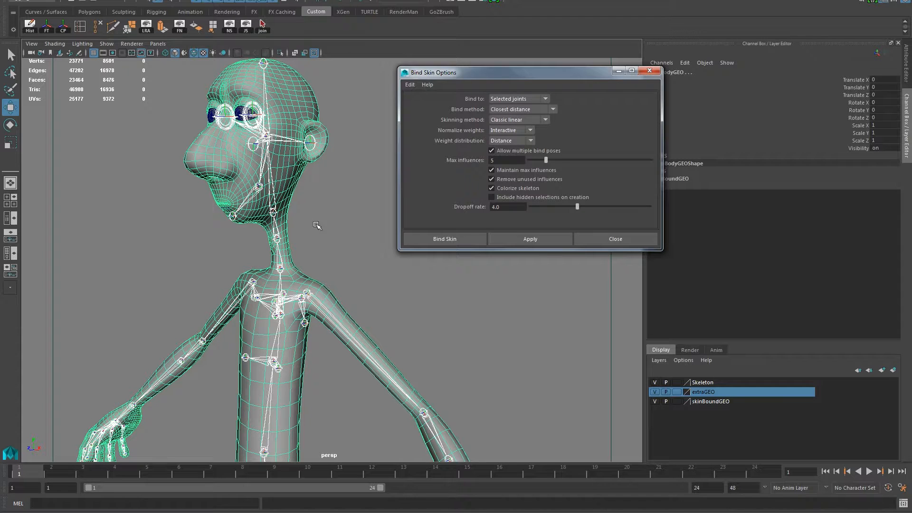
left_click(508, 131)
left_click(447, 138)
left_click(507, 141)
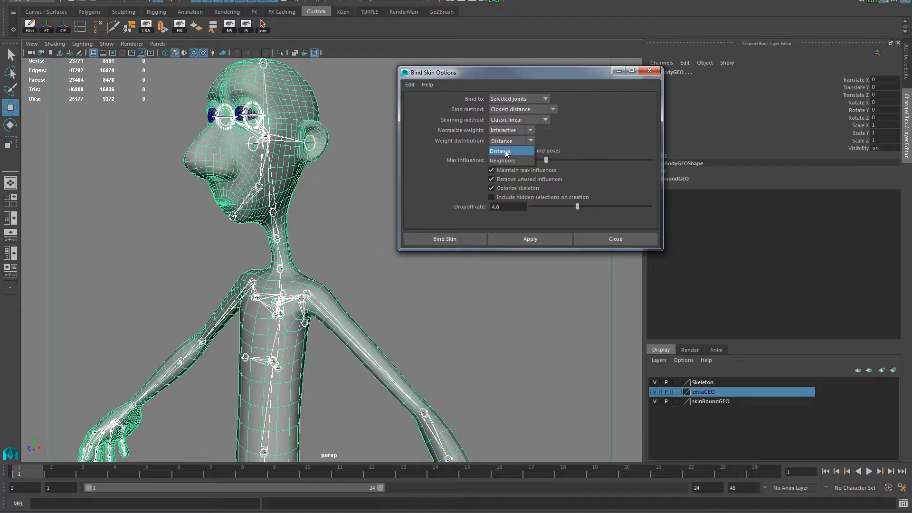
left_click(506, 152)
Step: Disallow multiple bind poses and set the maximum influences to 3 for the skin bind
left_click(520, 150)
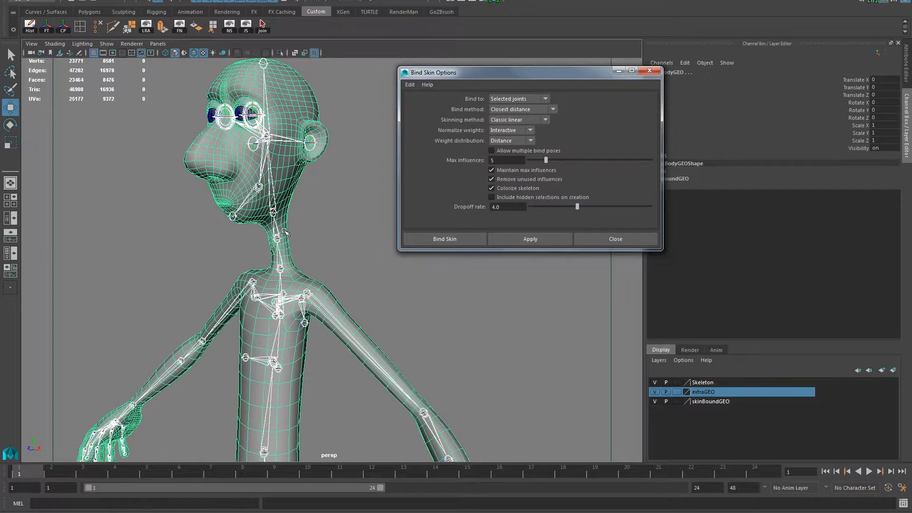
left_click_drag(313, 237, 289, 230, "alt")
left_click_drag(546, 160, 537, 160)
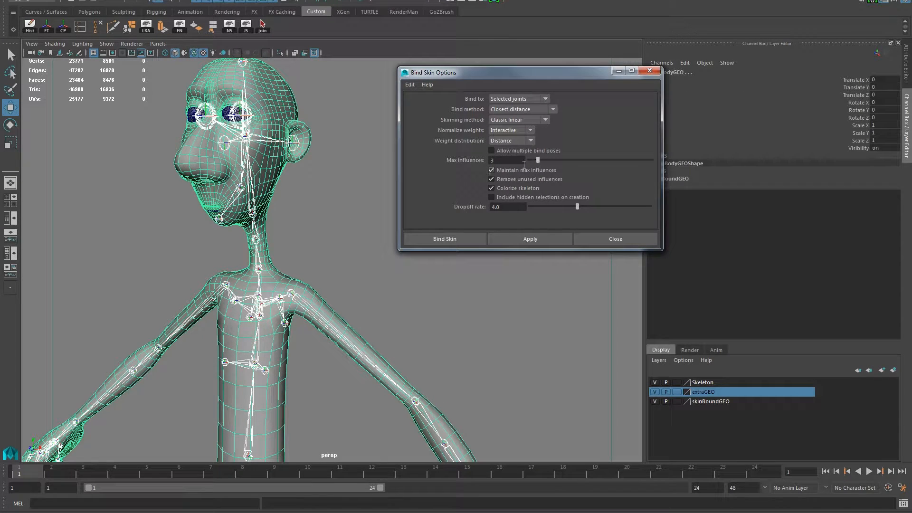
left_click_drag(281, 230, 277, 263, "alt")
left_click_drag(251, 300, 418, 196, "alt")
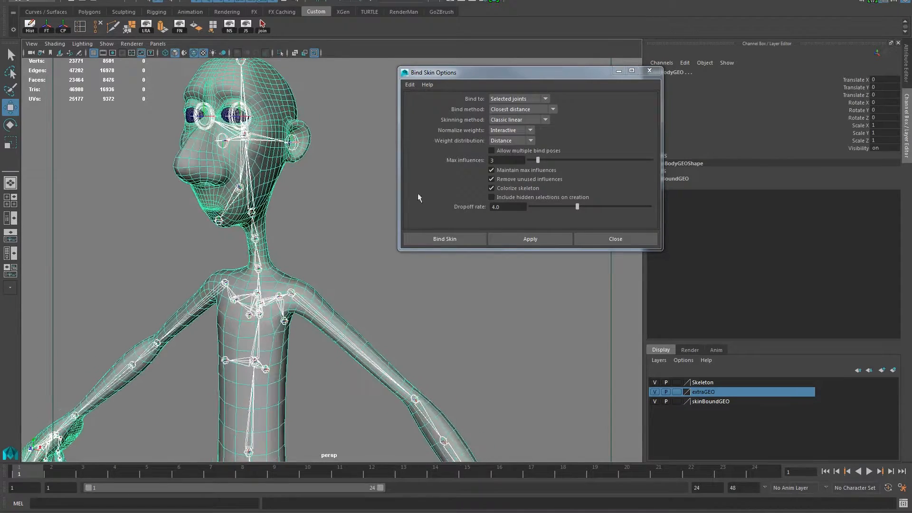
Step: Set the maximum influences to 4, bind the body mesh to the selected joints and close the bind options
left_click_drag(537, 160, 542, 160)
left_click_drag(303, 265, 332, 238, "alt")
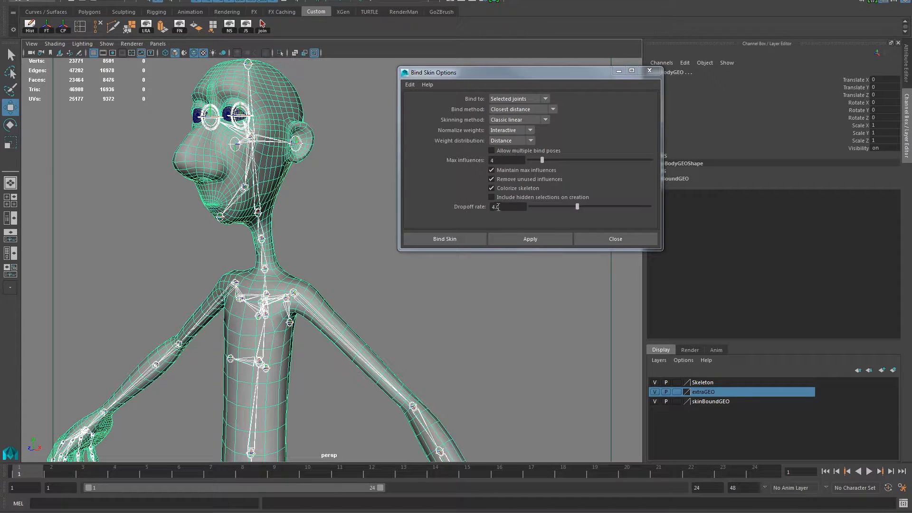
left_click_drag(266, 233, 347, 205, "alt")
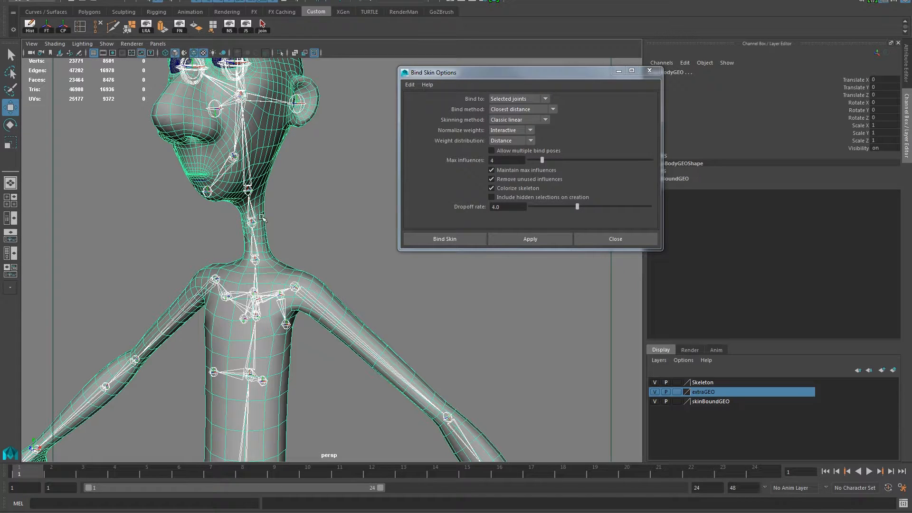
left_click_drag(270, 218, 270, 227, "alt")
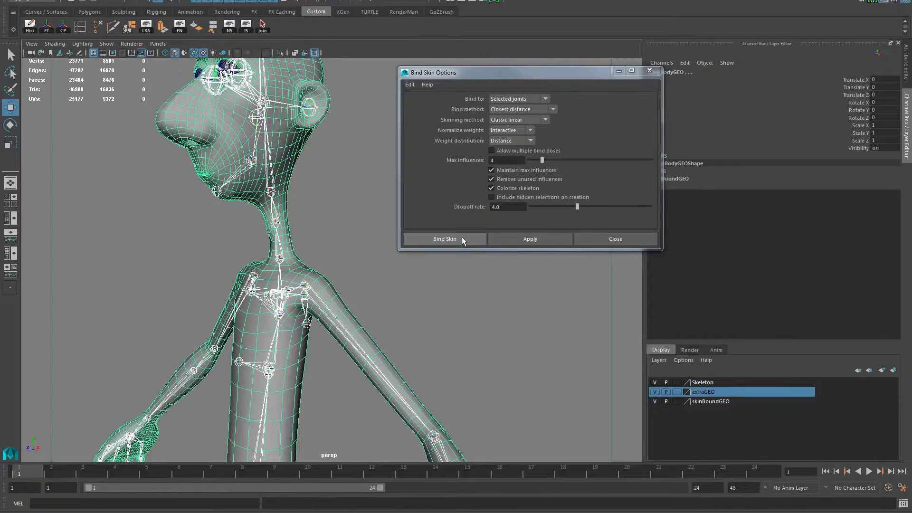
left_click(529, 239)
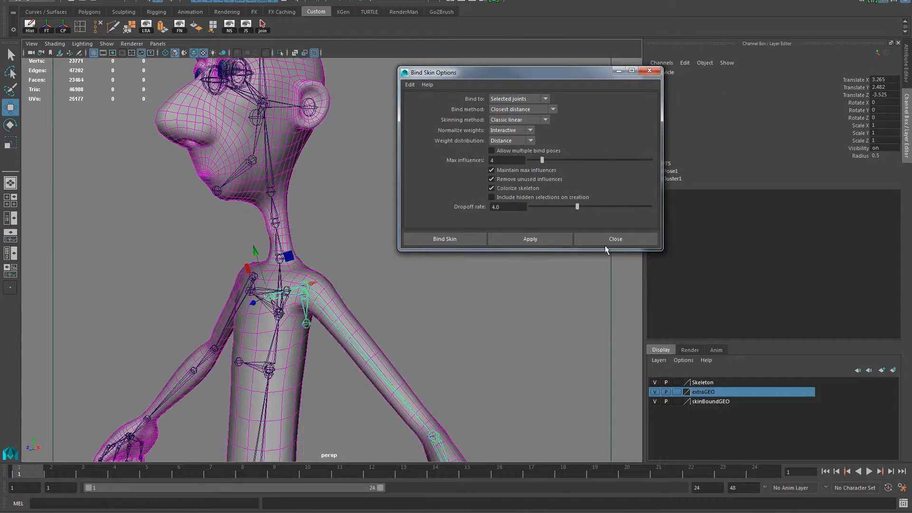
left_click(601, 241)
Step: Select the bound body mesh and examine its transform channels from Translate X to Scale Z
left_click_drag(290, 292, 366, 297, "alt")
right_click_drag(365, 297, 183, 299, "alt")
middle_click_drag(183, 299, 211, 238, "alt")
left_click_drag(212, 238, 237, 210, "alt")
left_click(237, 211)
left_click(319, 236)
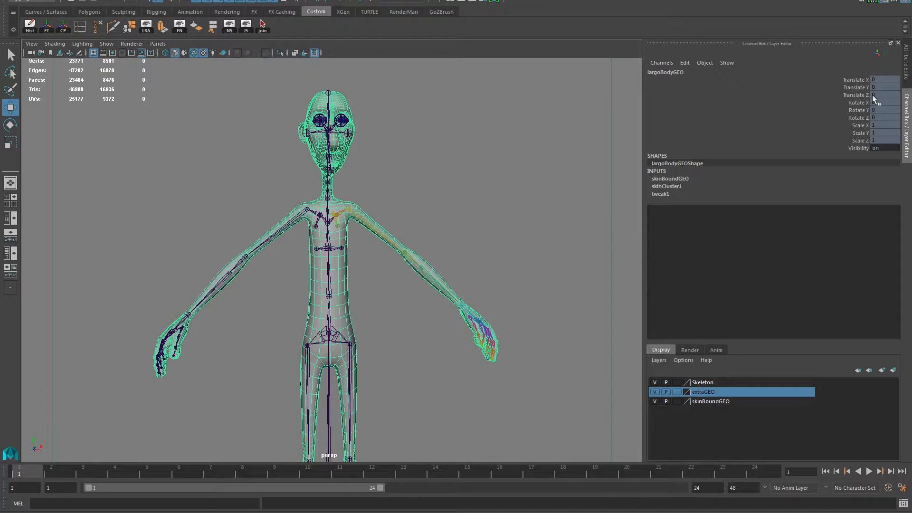
left_click_drag(851, 82, 854, 140)
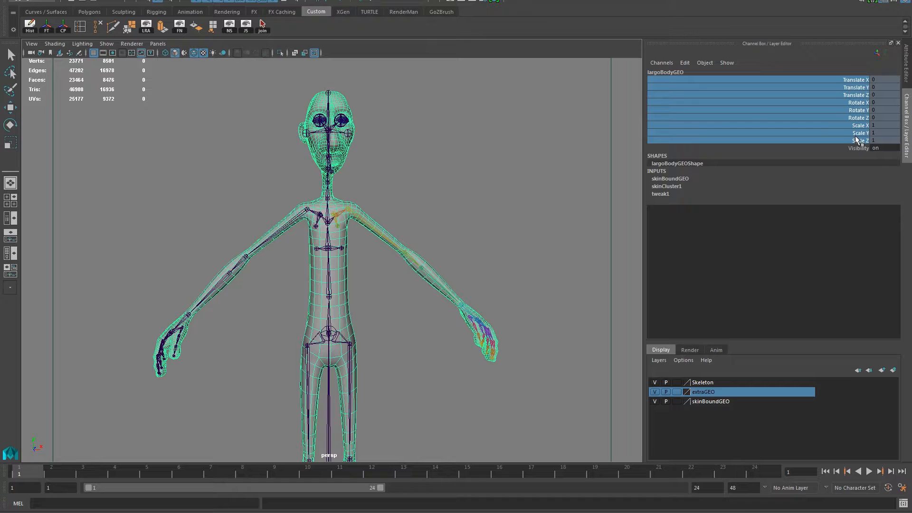
left_click(439, 192)
right_click_drag(360, 265, 222, 310, "alt")
left_click(324, 288)
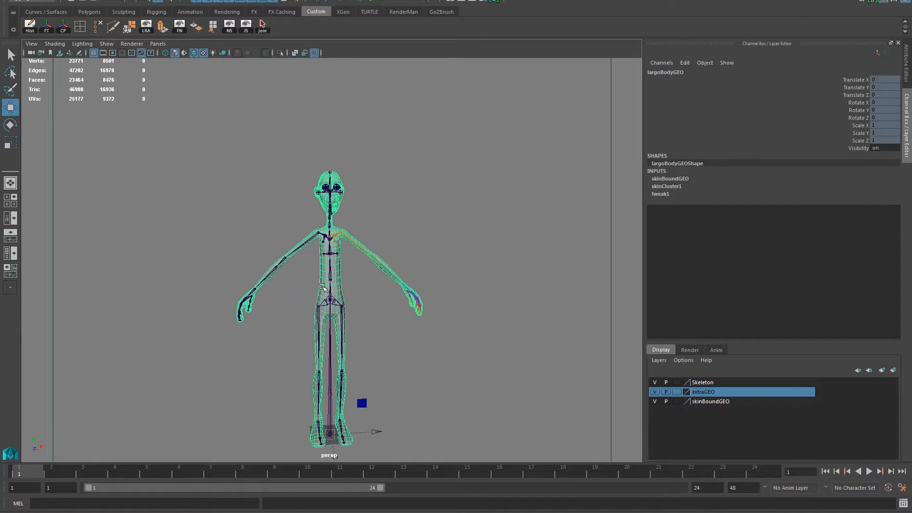
Step: Test the skin bind by moving the masterCOG joint at the character's feet, and undo the move
left_click(365, 289)
left_click_drag(364, 287, 286, 311, "alt")
right_click_drag(287, 312, 364, 340, "alt")
left_click_drag(363, 340, 434, 336, "alt")
middle_click_drag(434, 336, 430, 284, "alt")
right_click_drag(328, 284, 398, 293, "alt")
middle_click_drag(398, 293, 376, 234, "alt")
right_click_drag(377, 234, 223, 223, "alt")
left_click(324, 222)
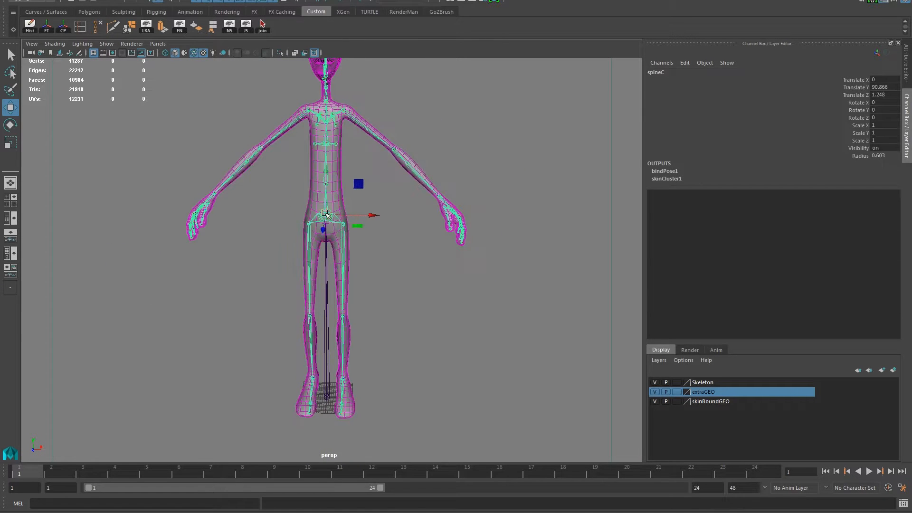
left_click(327, 396)
left_click_drag(327, 395, 233, 347)
key("ctrl+z")
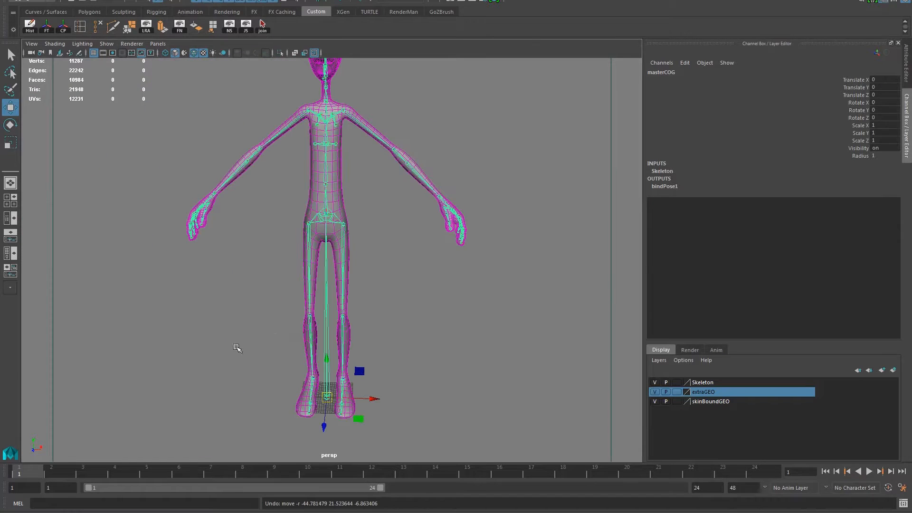
Step: Select the body mesh and inspect the channels of its skinCluster1 and tweak1 inputs
right_click_drag(377, 299, 401, 342, "alt")
left_click(349, 277)
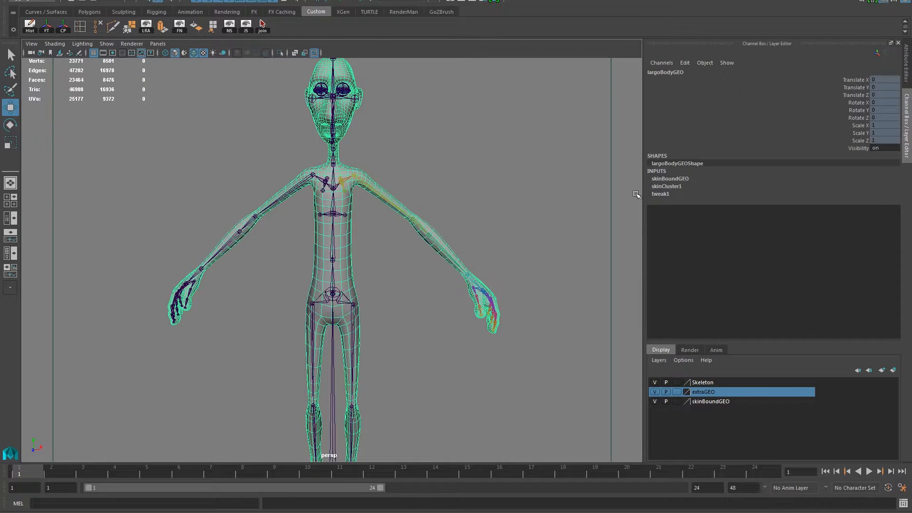
left_click(667, 186)
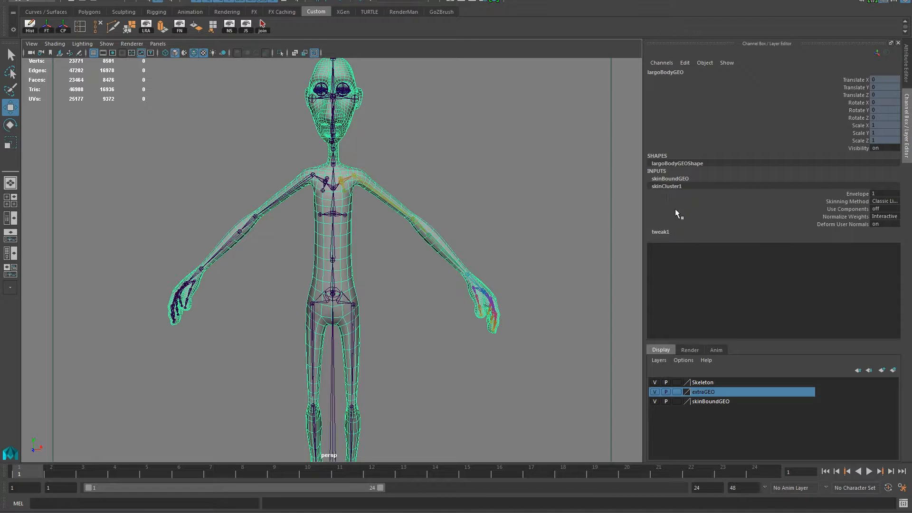
left_click(549, 187)
left_click(345, 208)
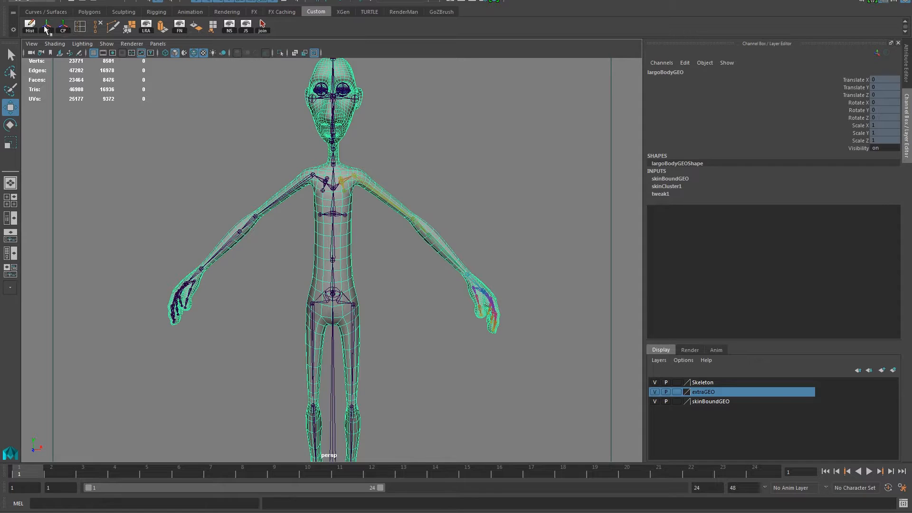
left_click_drag(389, 213, 601, 246, "alt")
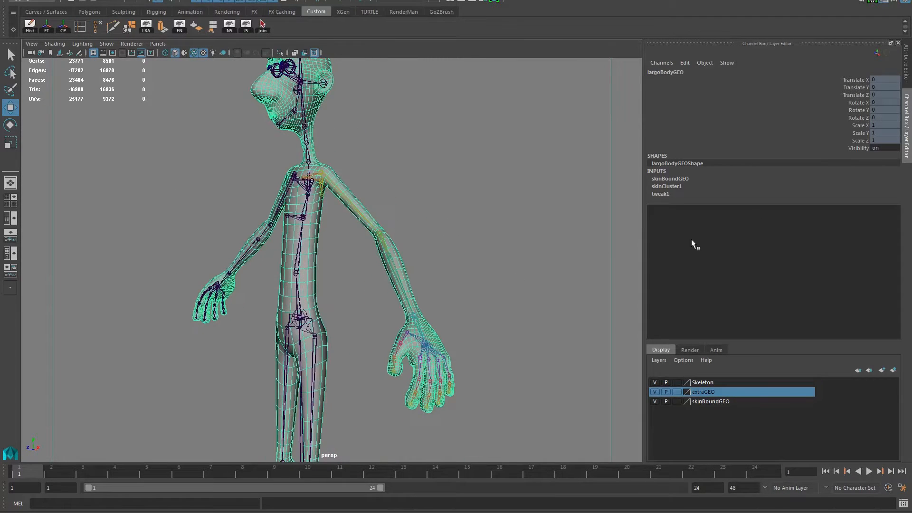
left_click(657, 195)
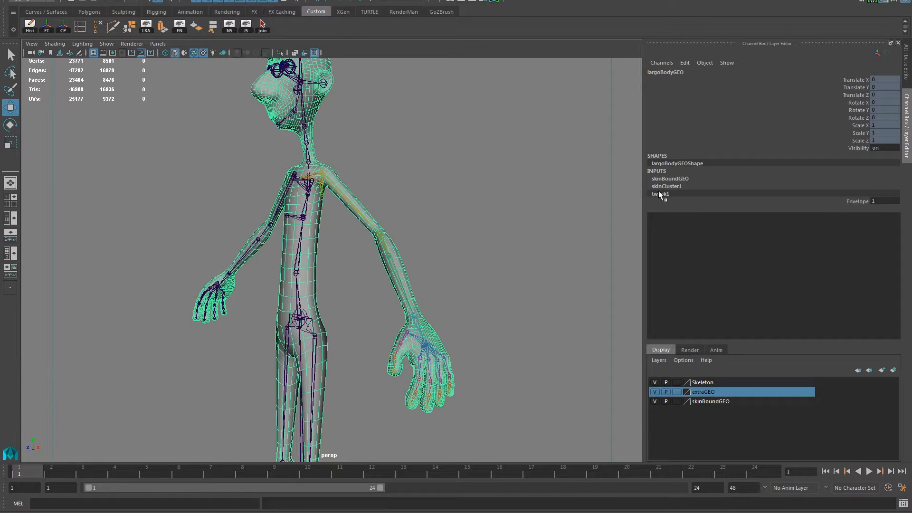
left_click_drag(313, 156, 366, 280, "alt")
middle_click_drag(365, 280, 378, 182, "alt")
right_click_drag(377, 183, 388, 237, "alt")
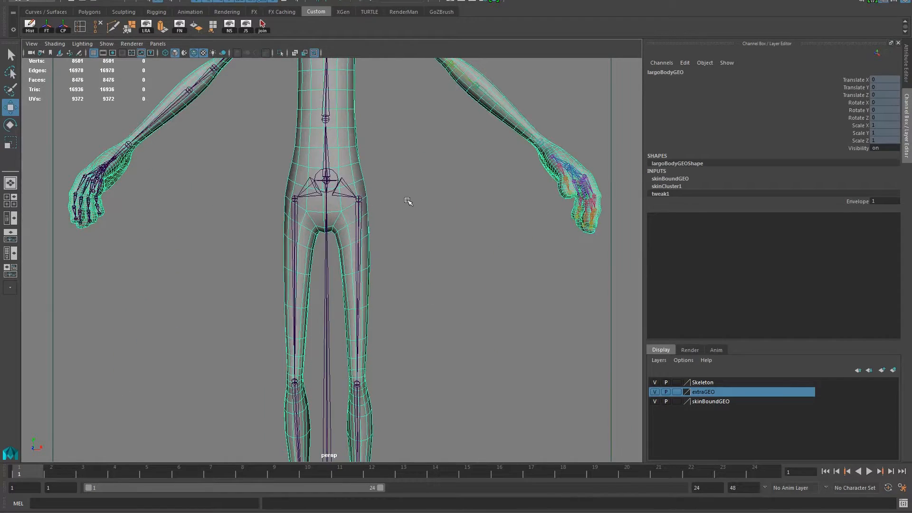
Step: Look through the body mesh's attribute nodes and examine the smooth skin and deformer attributes of skinCluster1
left_click(661, 186)
left_click(399, 176)
left_click(326, 151)
middle_click_drag(430, 148, 452, 252, "alt")
left_click(906, 66)
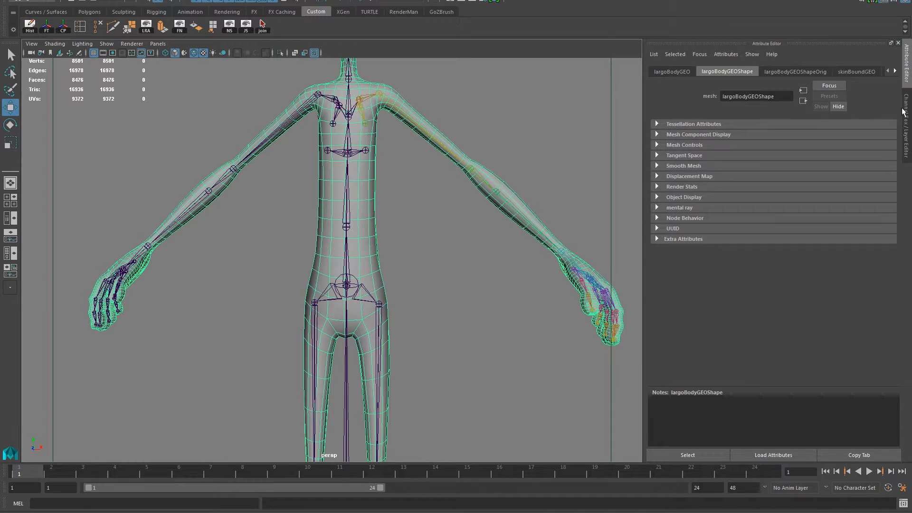
left_click(857, 71)
left_click(803, 71)
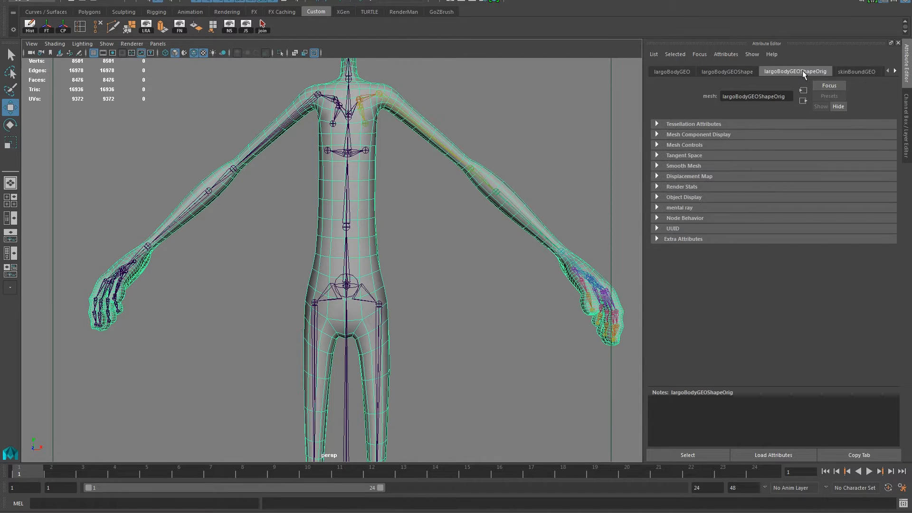
left_click(895, 71)
left_click(895, 71)
left_click(895, 71)
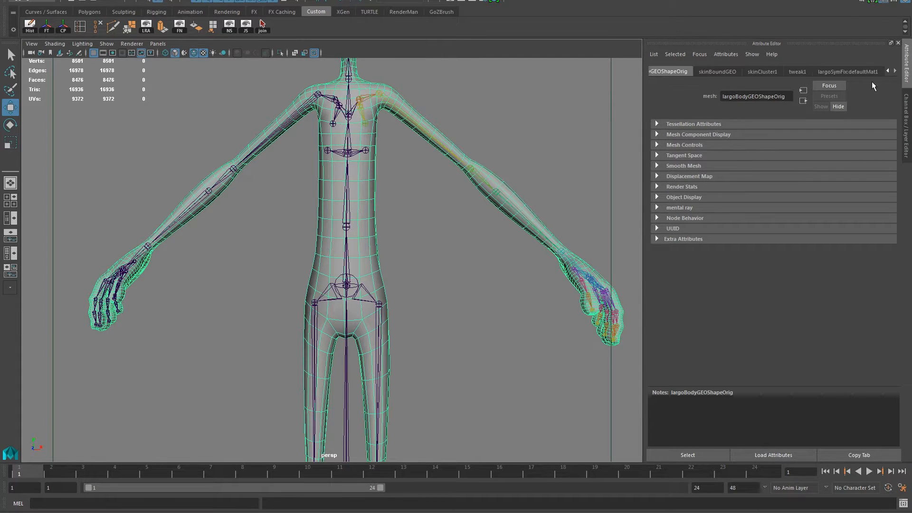
left_click(762, 71)
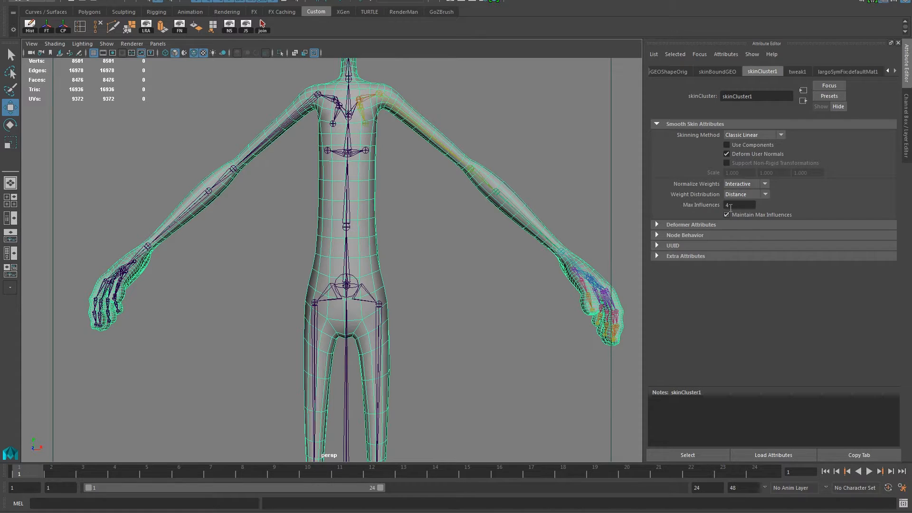
left_click(659, 224)
left_click(659, 224)
Step: Examine the bound body mesh and its skeleton from several angles, from the torso to the full figure
left_click_drag(534, 160, 448, 145, "alt")
middle_click_drag(448, 146, 451, 270, "alt")
left_click_drag(366, 281, 463, 216, "alt")
middle_click_drag(482, 314, 485, 209, "alt")
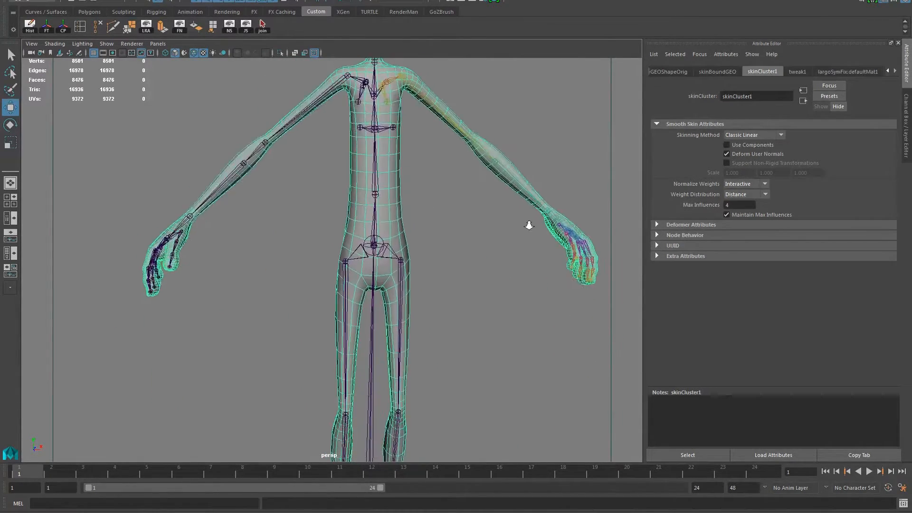
left_click_drag(530, 224, 455, 234, "alt")
left_click_drag(483, 277, 450, 291, "alt")
middle_click_drag(450, 291, 470, 247, "alt")
right_click_drag(470, 247, 376, 189, "alt")
left_click_drag(377, 190, 470, 272, "alt")
middle_click_drag(448, 246, 437, 183, "alt")
right_click_drag(438, 183, 240, 289, "alt")
middle_click_drag(241, 289, 224, 343, "alt")
left_click_drag(225, 343, 259, 339, "alt")
middle_click_drag(259, 339, 224, 340, "alt")
right_click_drag(223, 340, 280, 360, "alt")
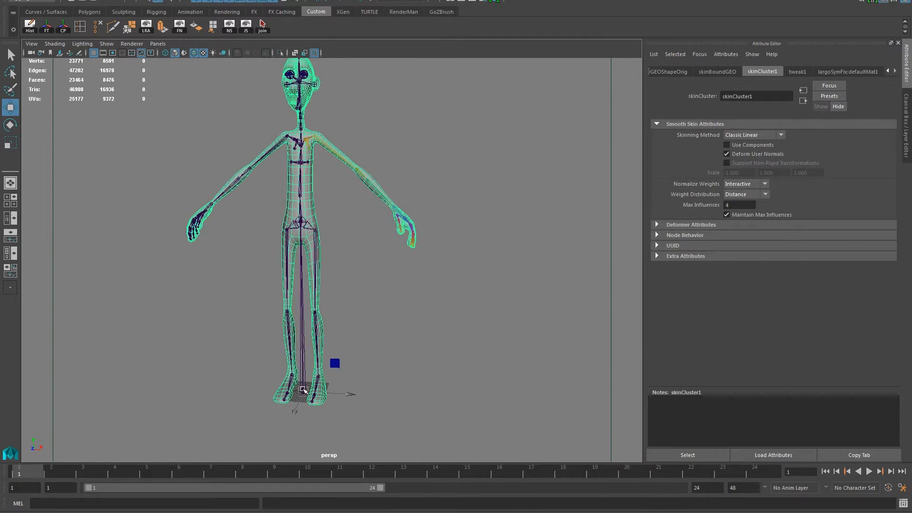
Step: Try a small move of the masterCOG joint to see which meshes follow the skeleton, and undo it
left_click(387, 361)
left_click(306, 394)
left_click_drag(309, 394, 327, 406)
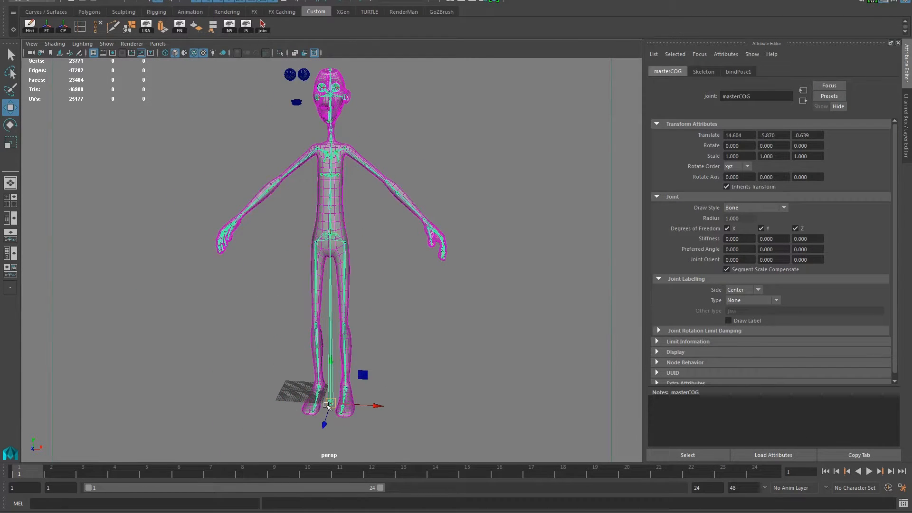
key("ctrl+z")
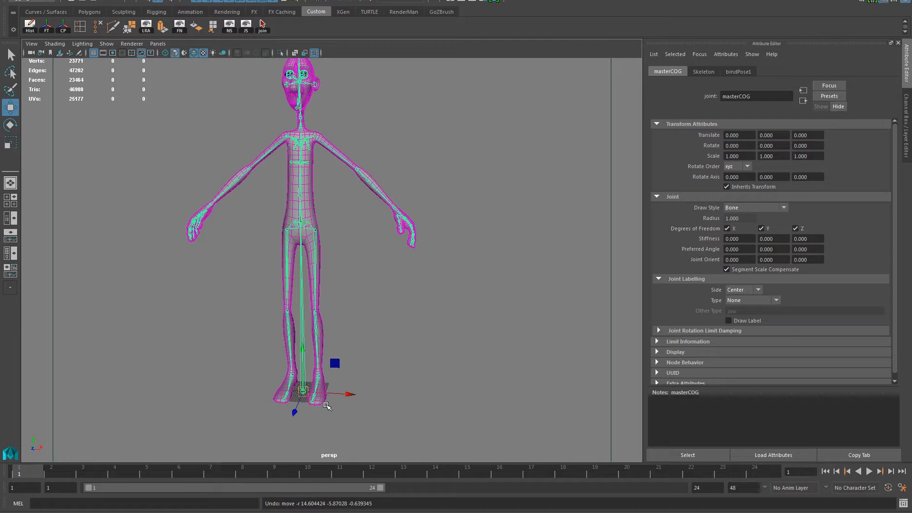